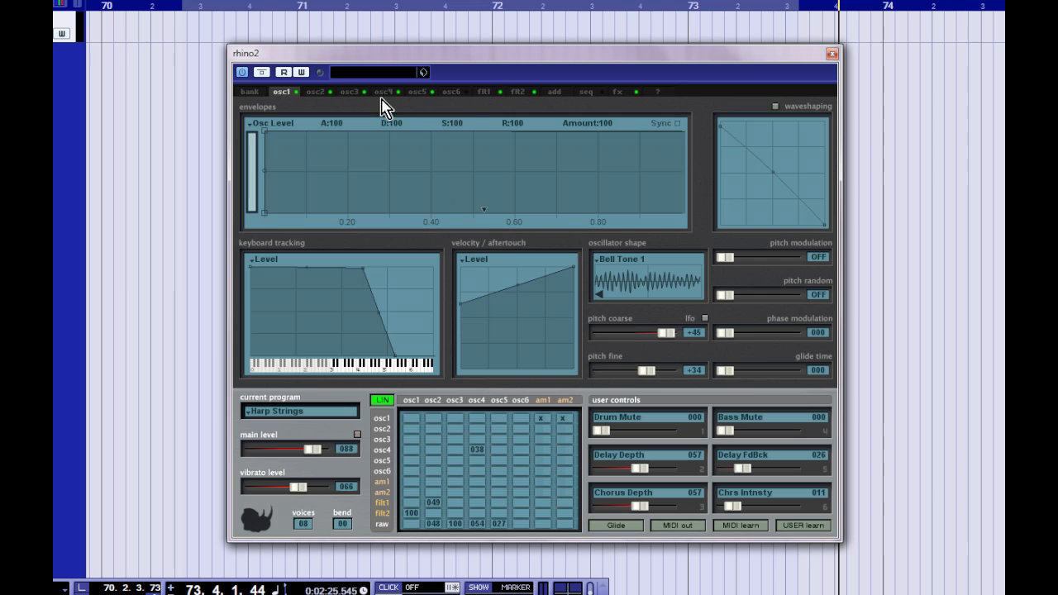
# - Review the filter 1 and effects settings of the Harp Strings preset, returning to the preset bank page
pyautogui.click(485, 94)
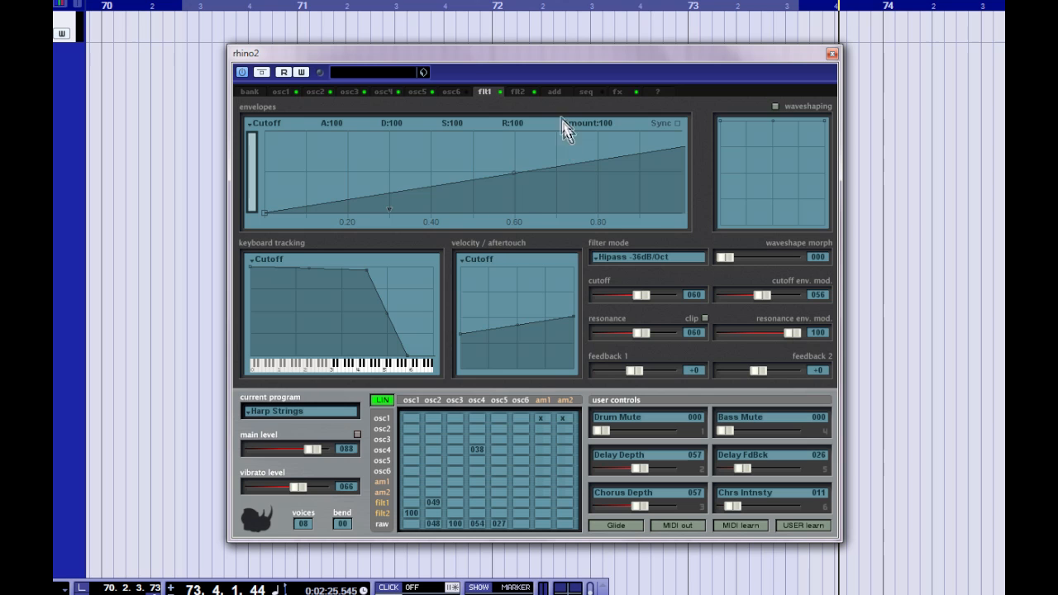
pyautogui.click(611, 96)
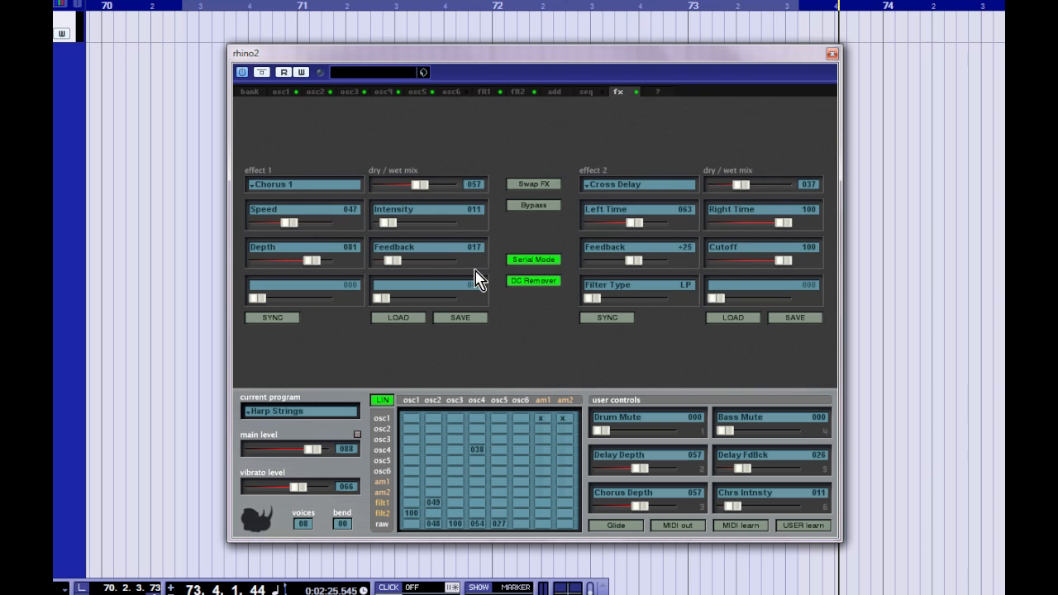
pyautogui.click(250, 93)
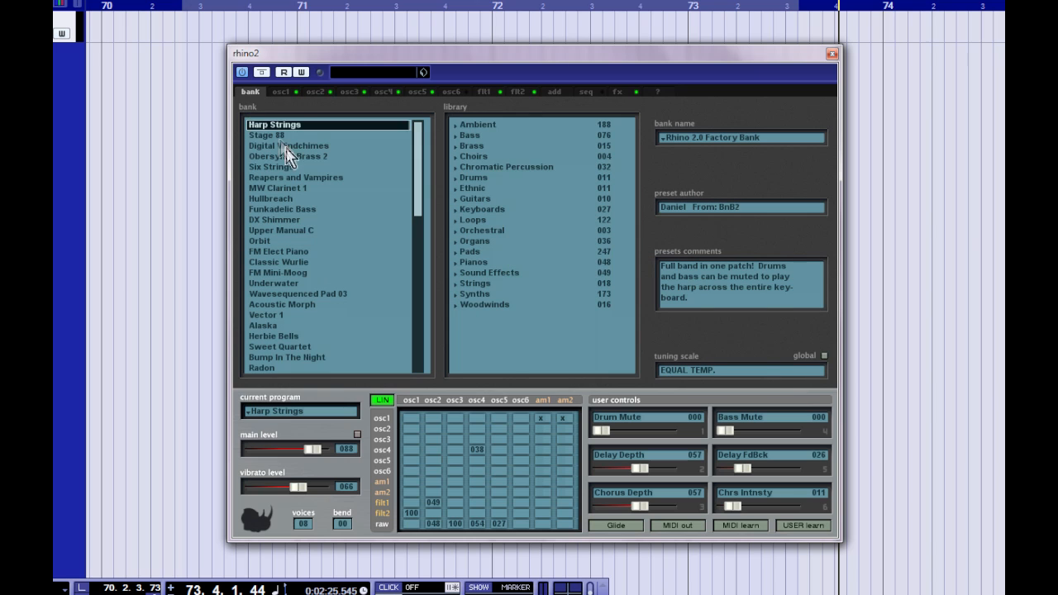
# - Load the Orbit preset from the bank and inspect its oscillator 1 and oscillator 3 pages
pyautogui.moveTo(418, 207); pyautogui.dragTo(420, 267)
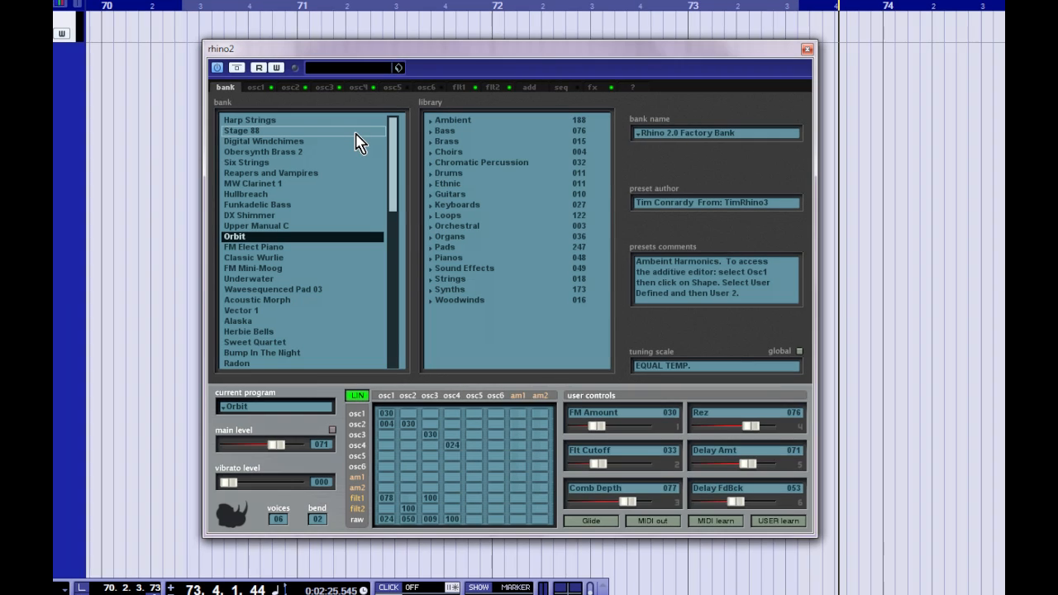
pyautogui.click(257, 88)
pyautogui.click(324, 88)
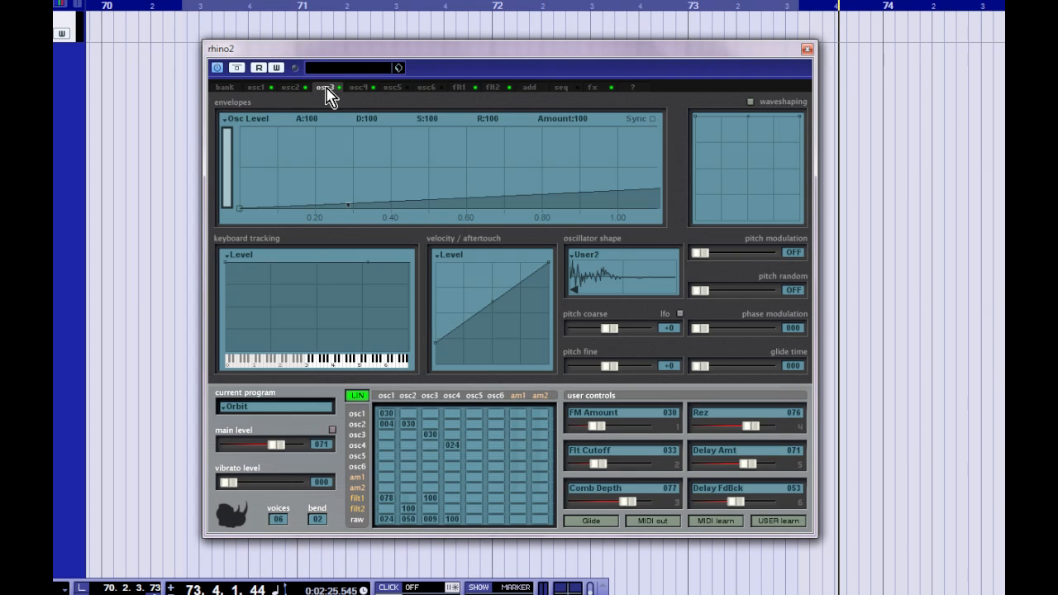
pyautogui.click(224, 88)
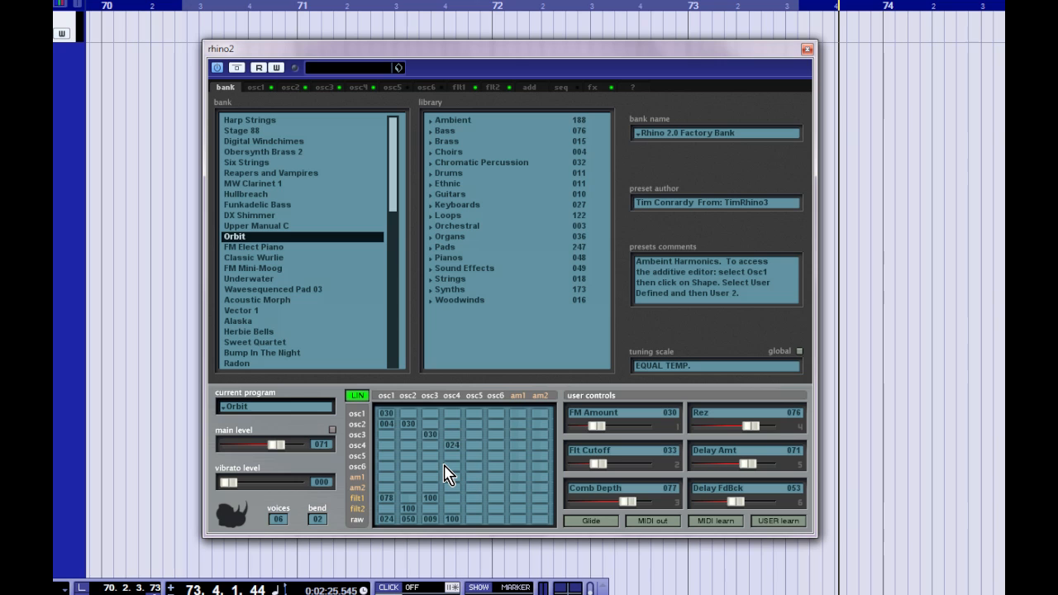
# - Set the FM Amount user control to 84 and the Delay FdBck user control to 52
pyautogui.moveTo(597, 429)
pyautogui.mouseDown()
pyautogui.moveTo(645, 432)
pyautogui.moveTo(562, 434)
pyautogui.moveTo(633, 427)
pyautogui.moveTo(677, 438)
pyautogui.moveTo(608, 425)
pyautogui.mouseUp()
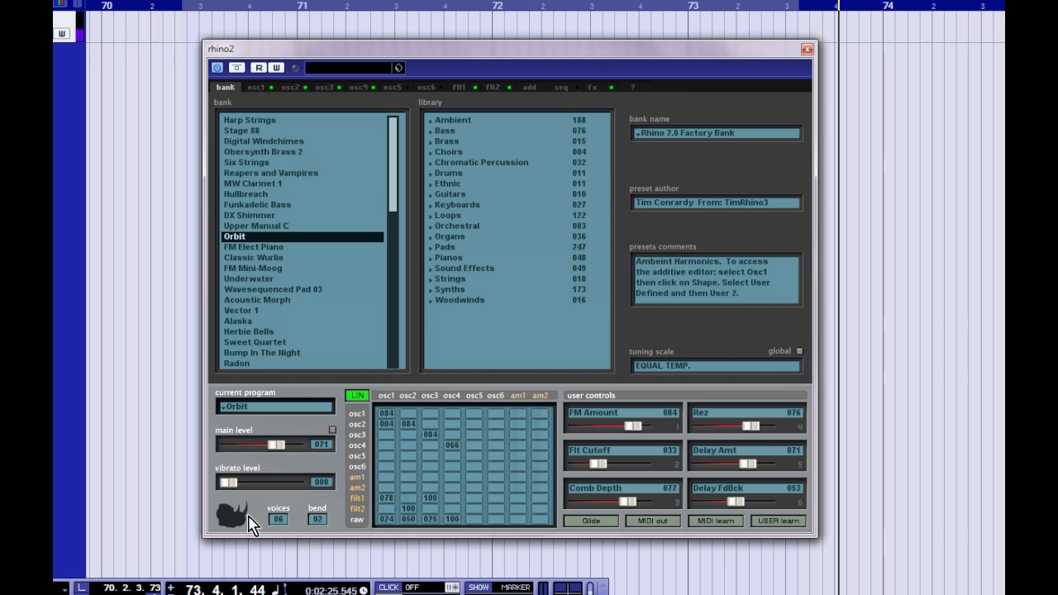
pyautogui.click(737, 502)
pyautogui.moveTo(741, 510); pyautogui.dragTo(732, 503)
# - Assign FM3/1 as the third parameter of the Delay FdBck user control
pyautogui.rightClick(732, 503)
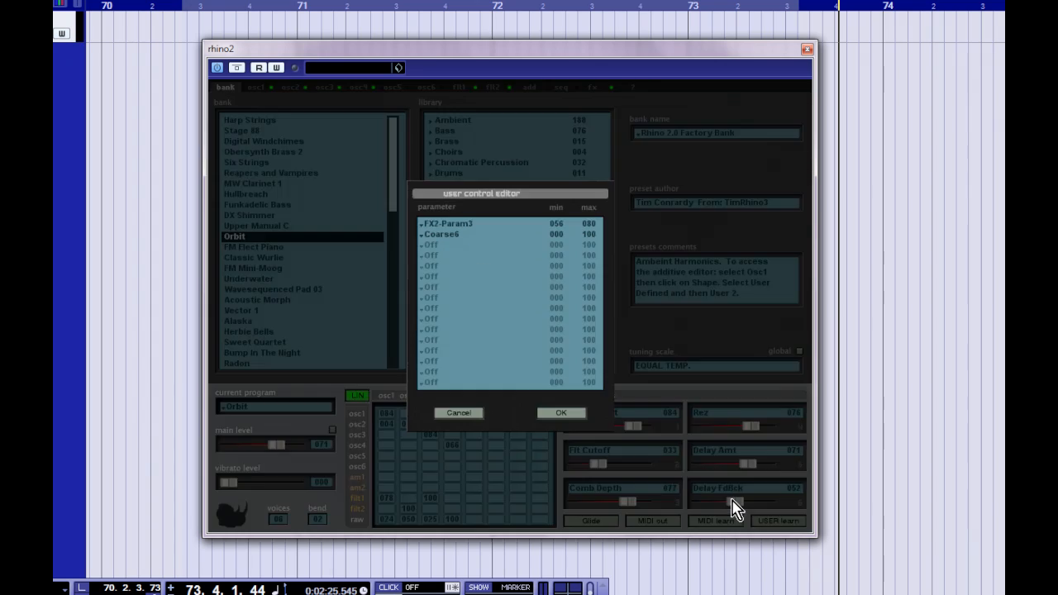
pyautogui.click(435, 253)
pyautogui.moveTo(504, 290)
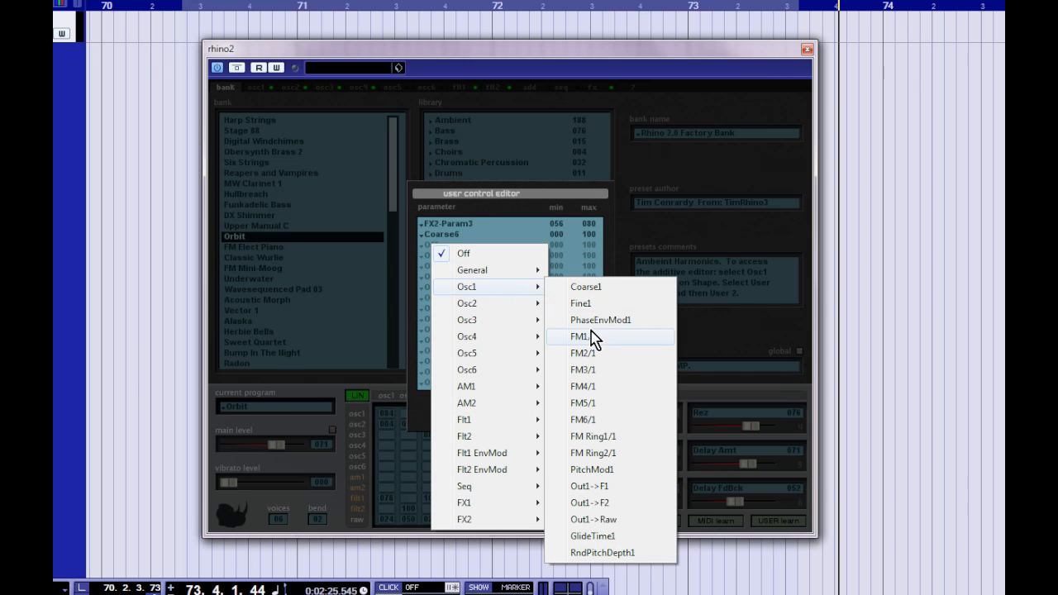
pyautogui.click(590, 373)
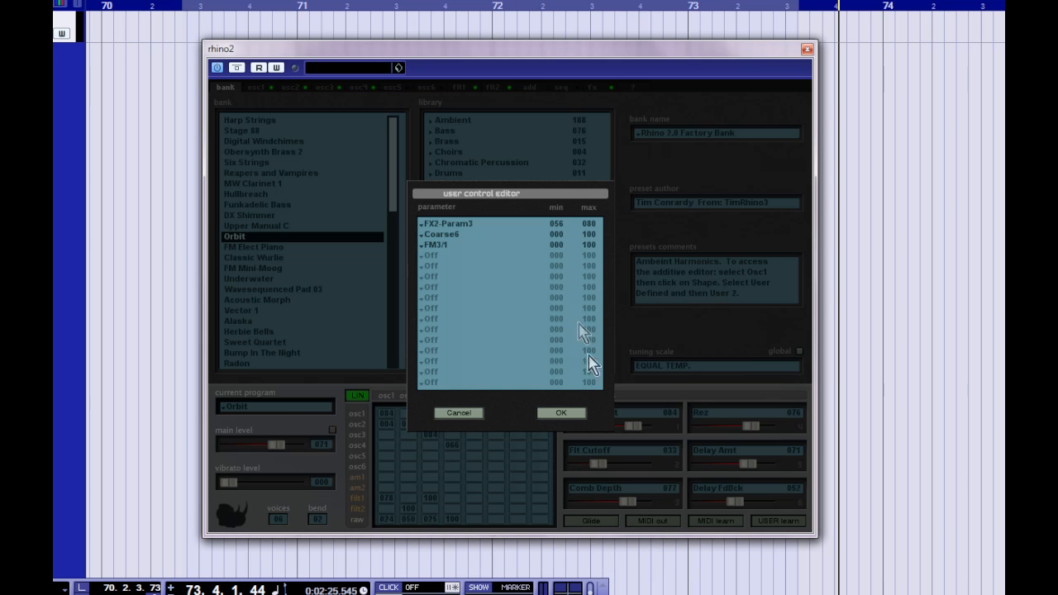
pyautogui.click(562, 414)
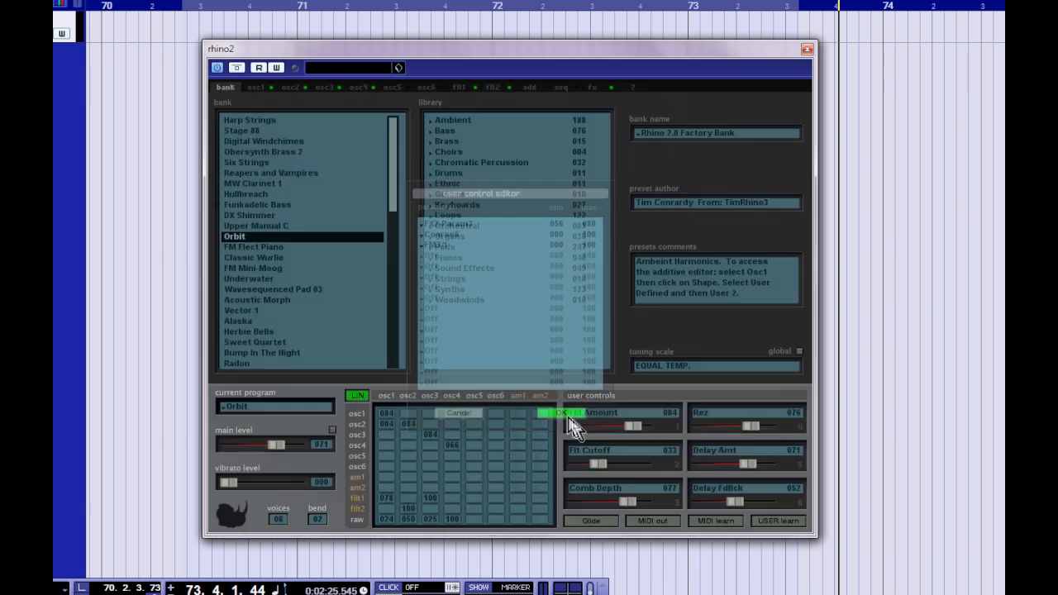
# - Rename the Delay FdBck user control as Awesomeness
pyautogui.click(724, 499)
pyautogui.doubleClick(732, 498)
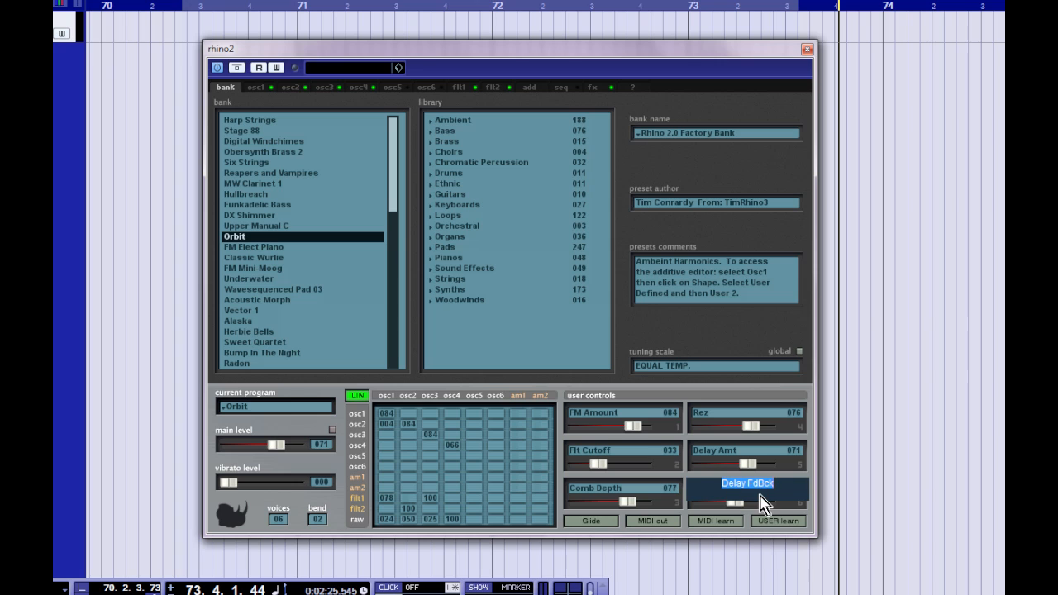
pyautogui.write('Awesomeness')
pyautogui.press('Return')
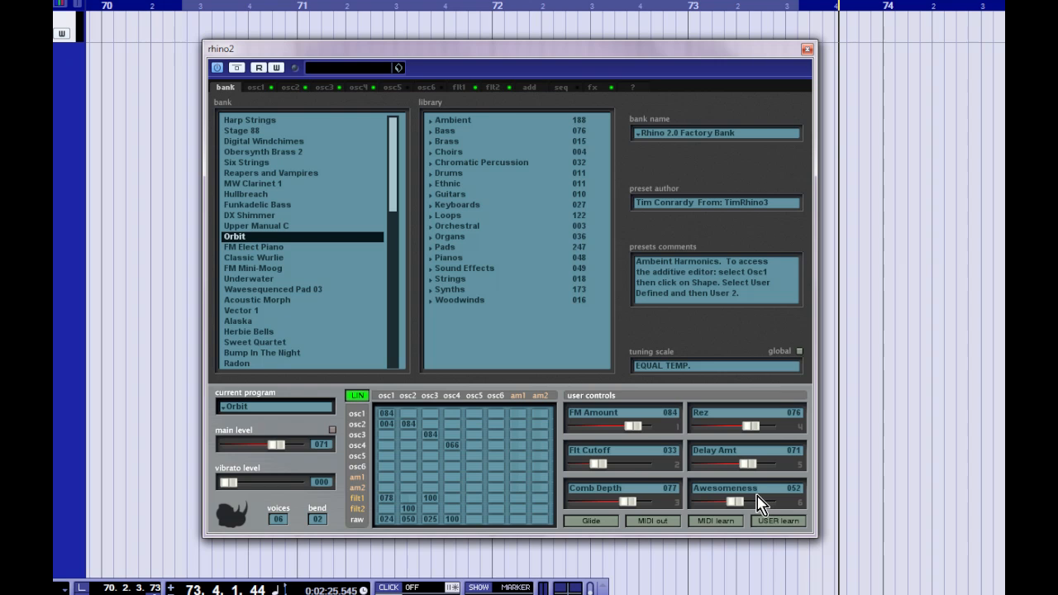
# - Run MIDI learn for the Awesomeness user control, moving it to about 37, and activate user learn
pyautogui.click(715, 520)
pyautogui.moveTo(735, 502); pyautogui.dragTo(721, 524)
pyautogui.click(719, 521)
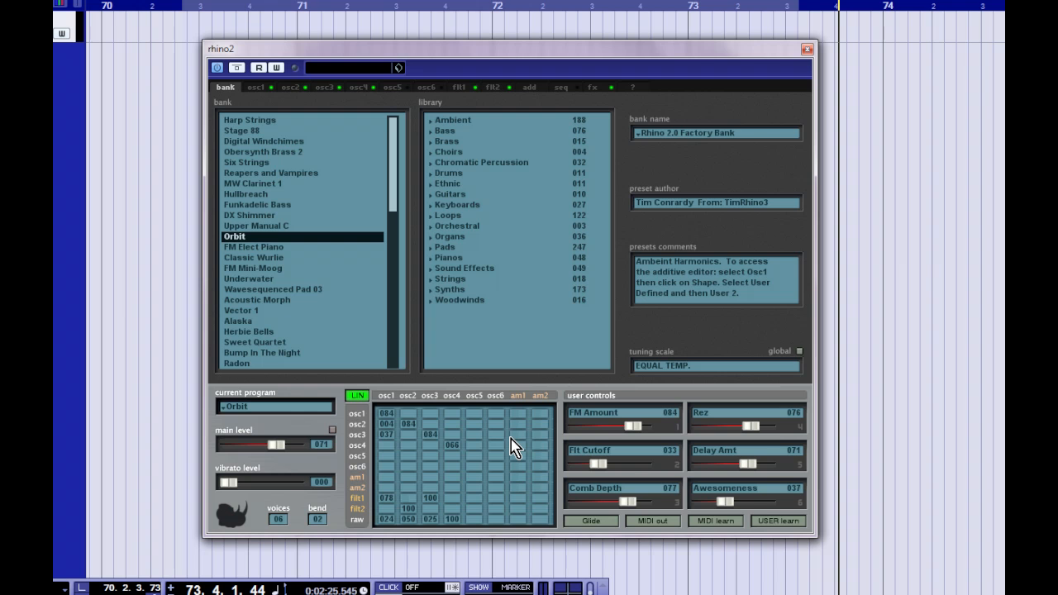
pyautogui.click(771, 522)
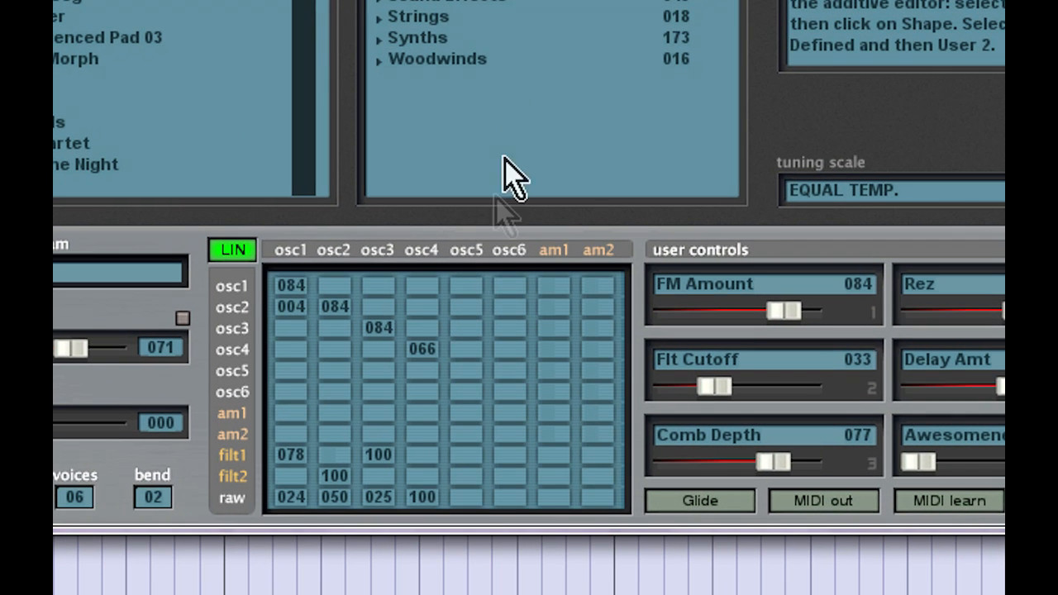
# - Enter amounts of 42, 40, 14, 7 and 32 for osc2 to osc6 in the modulation matrix's osc1 row
pyautogui.click(447, 386)
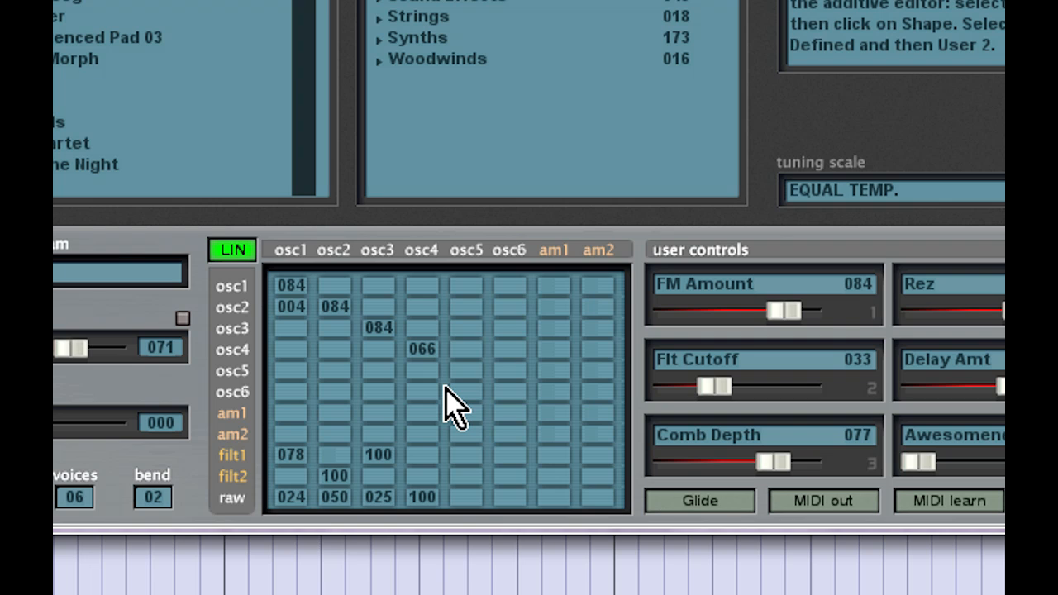
pyautogui.moveTo(333, 281)
pyautogui.mouseDown()
pyautogui.moveTo(364, 307)
pyautogui.moveTo(378, 279)
pyautogui.moveTo(427, 272)
pyautogui.moveTo(585, 314)
pyautogui.mouseUp()
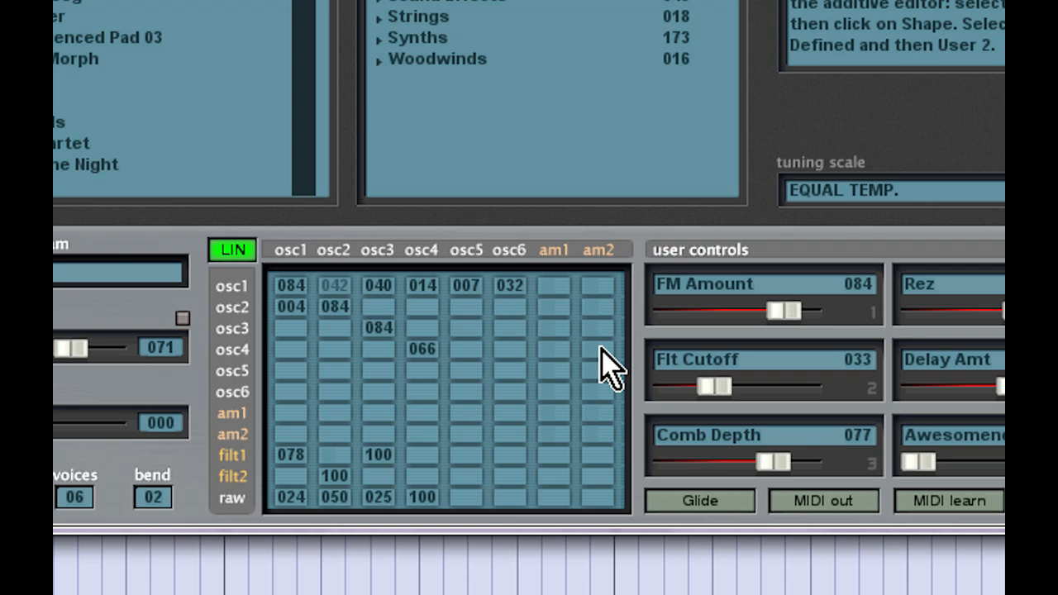
# - Route osc1, osc2 and osc4 to am2, and osc2 and osc3 to am1, in the modulation matrix
pyautogui.click(597, 288)
pyautogui.click(596, 307)
pyautogui.click(598, 351)
pyautogui.click(554, 309)
pyautogui.click(552, 328)
# - Toggle muting of the osc4, osc3 and osc2 self-modulation cells and the osc1/osc2 cell, and switch LIN mode off and on
pyautogui.click(428, 349)
pyautogui.click(374, 327)
pyautogui.click(331, 308)
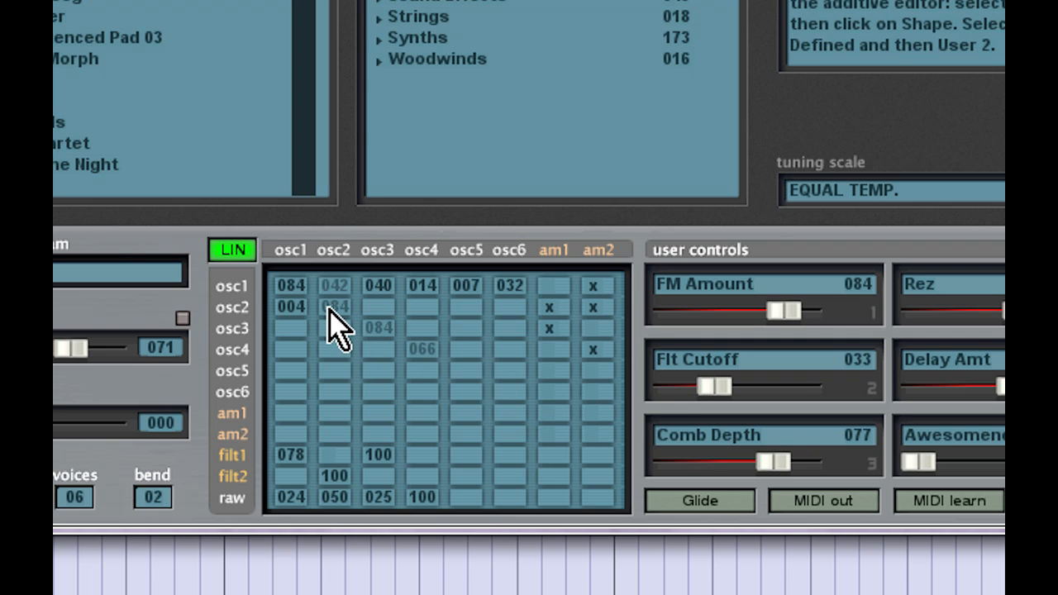
pyautogui.click(332, 306)
pyautogui.click(337, 288)
pyautogui.click(238, 252)
pyautogui.click(239, 253)
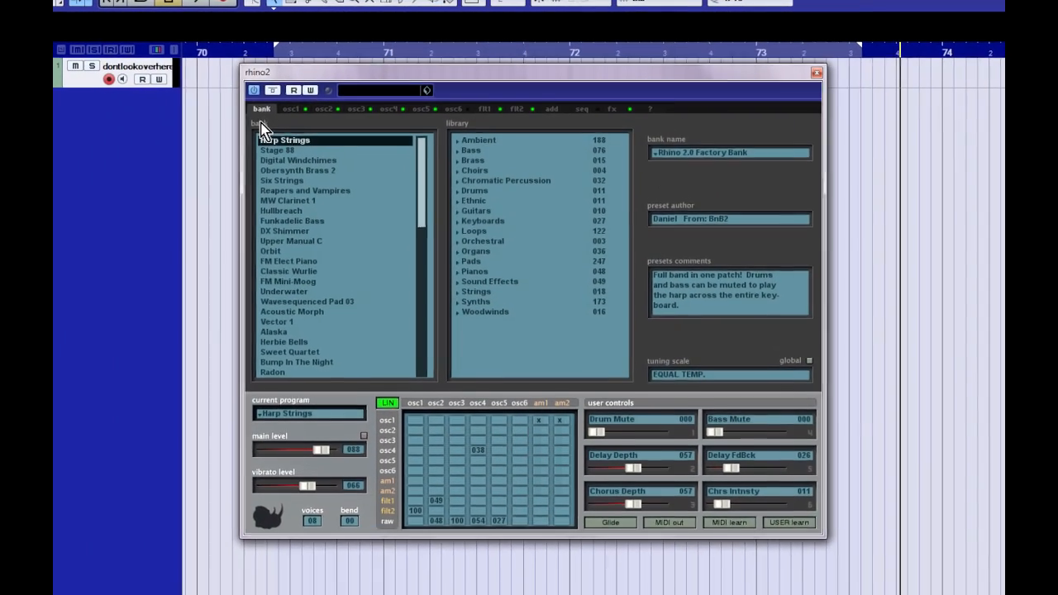
# - Look over the bank, library and bank name areas and browse to the end of the preset bank list
pyautogui.click(264, 128)
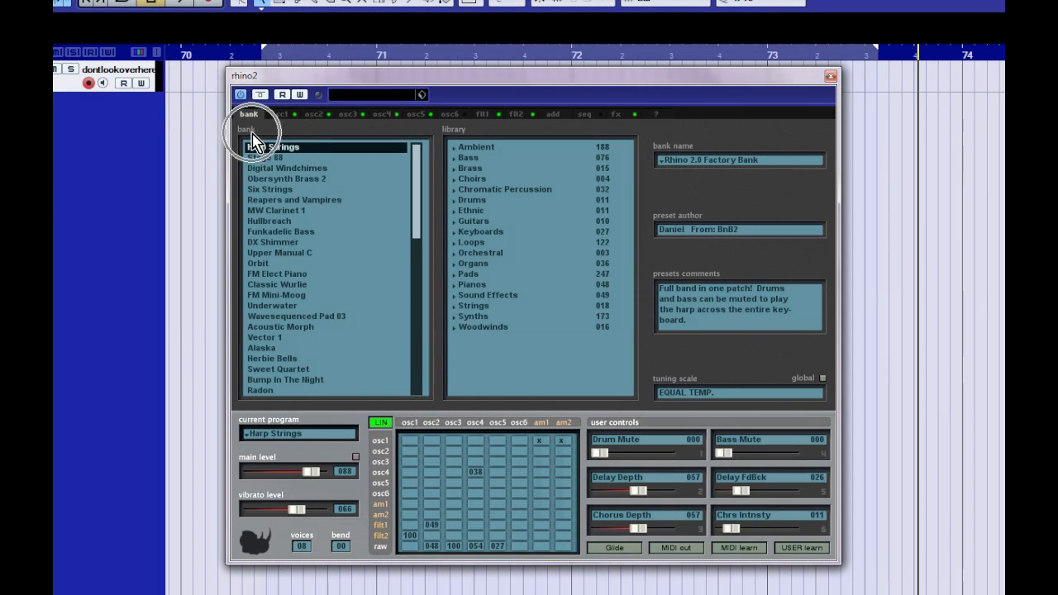
pyautogui.click(451, 136)
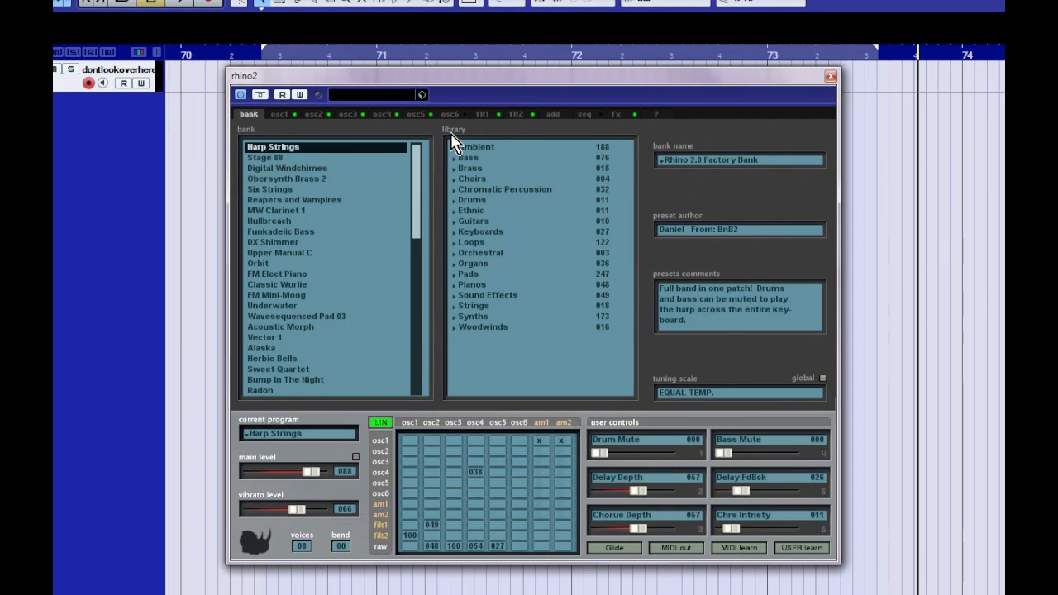
pyautogui.click(737, 160)
pyautogui.click(707, 142)
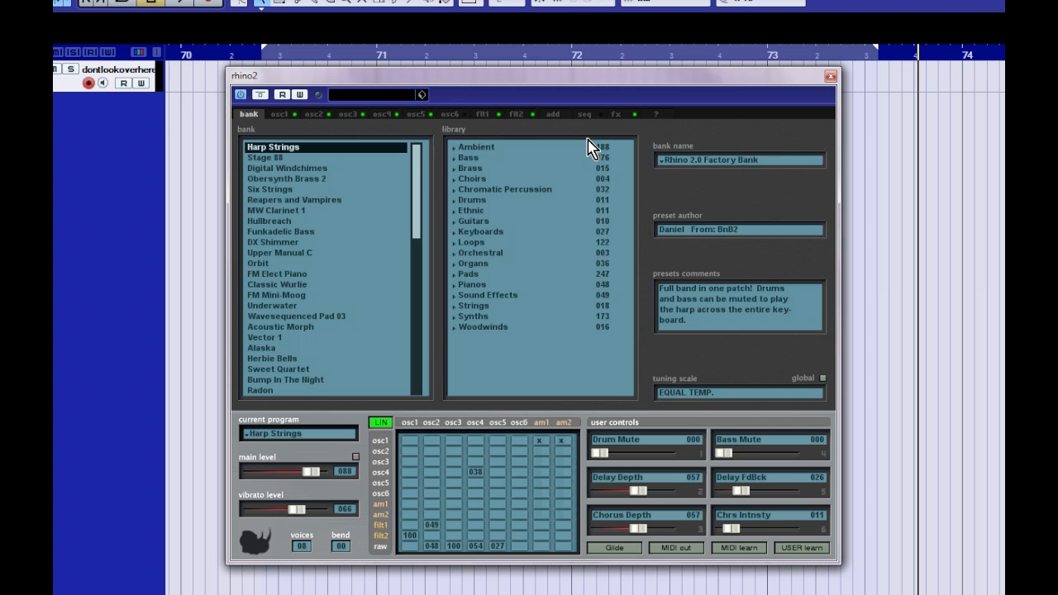
pyautogui.moveTo(418, 201); pyautogui.dragTo(423, 411)
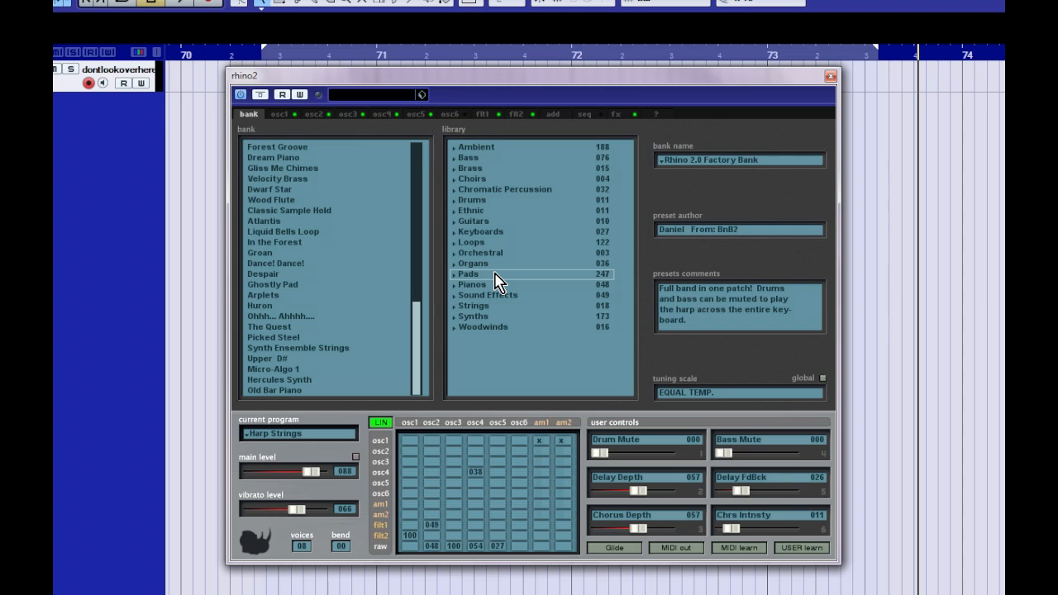
# - Search the preset library in keyword mode for "rhodes"
pyautogui.rightClick(517, 364)
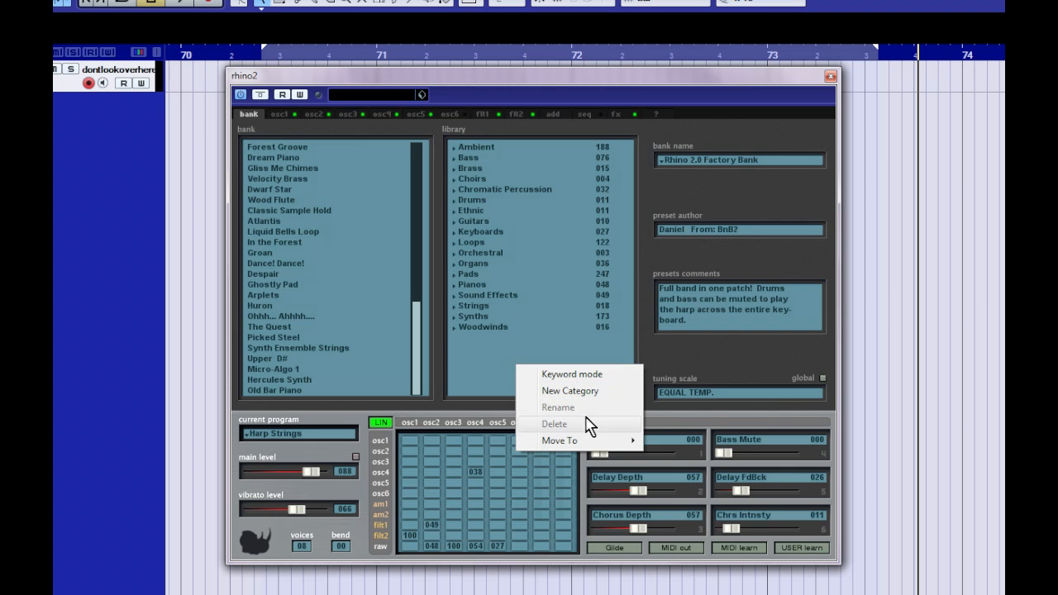
pyautogui.click(580, 376)
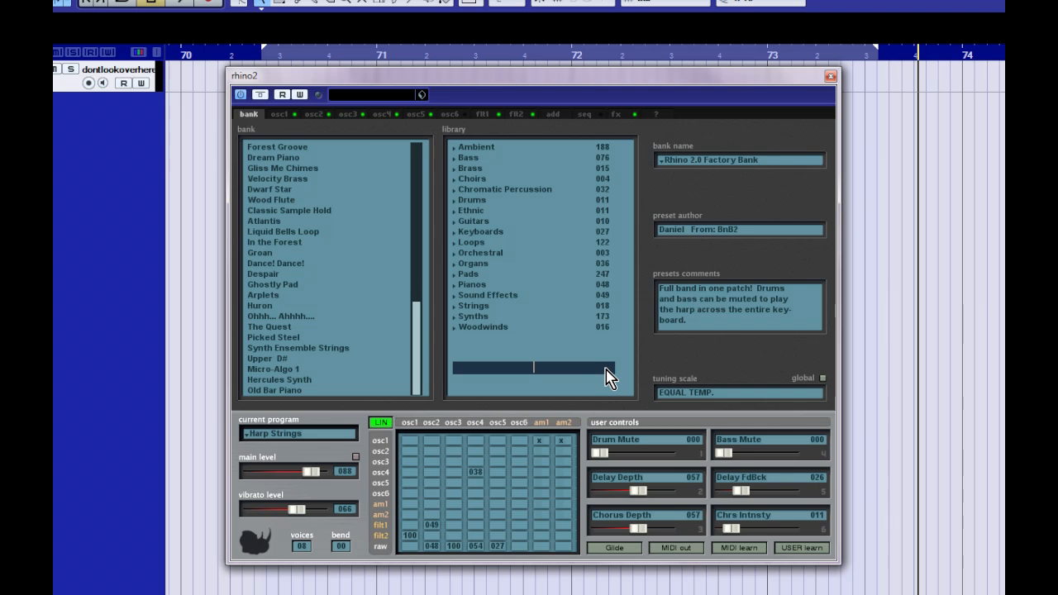
pyautogui.write('rhodes')
pyautogui.press('Return')
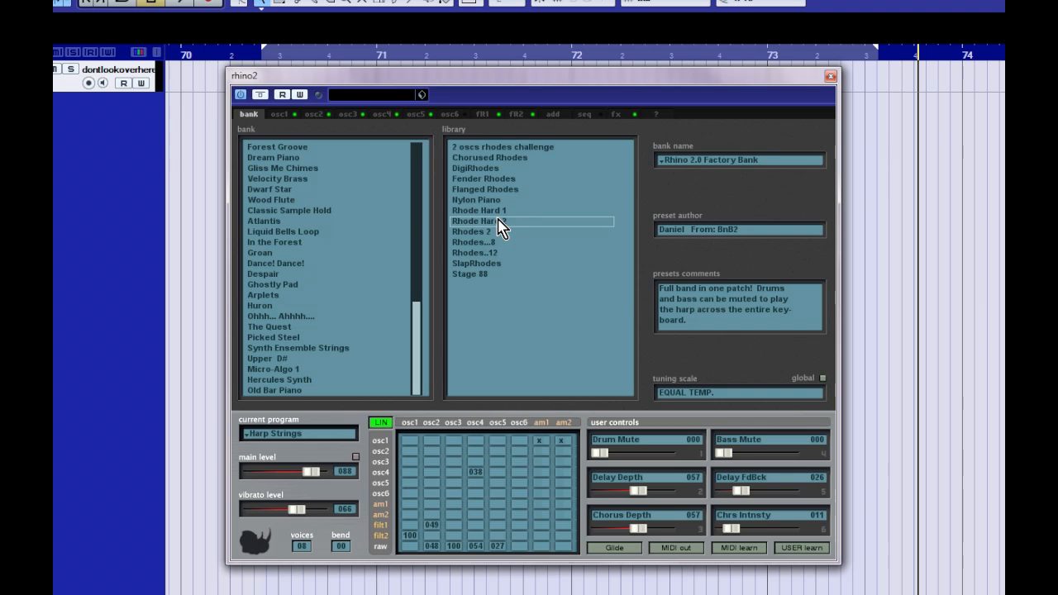
# - Browse the tuning files available for the tuning scale and close the list without choosing one
pyautogui.click(704, 405)
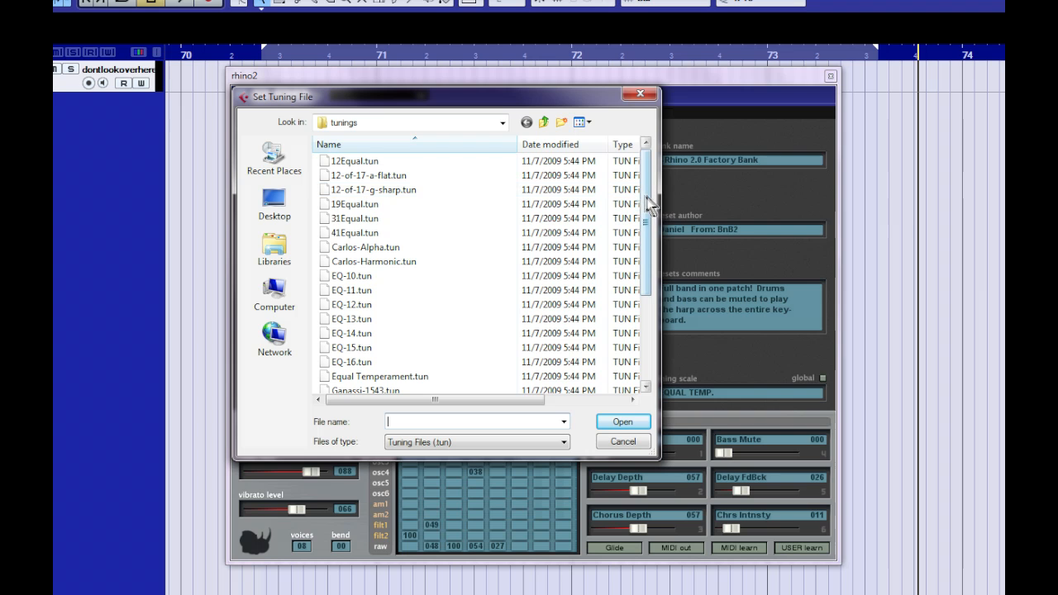
pyautogui.moveTo(649, 205); pyautogui.dragTo(628, 341)
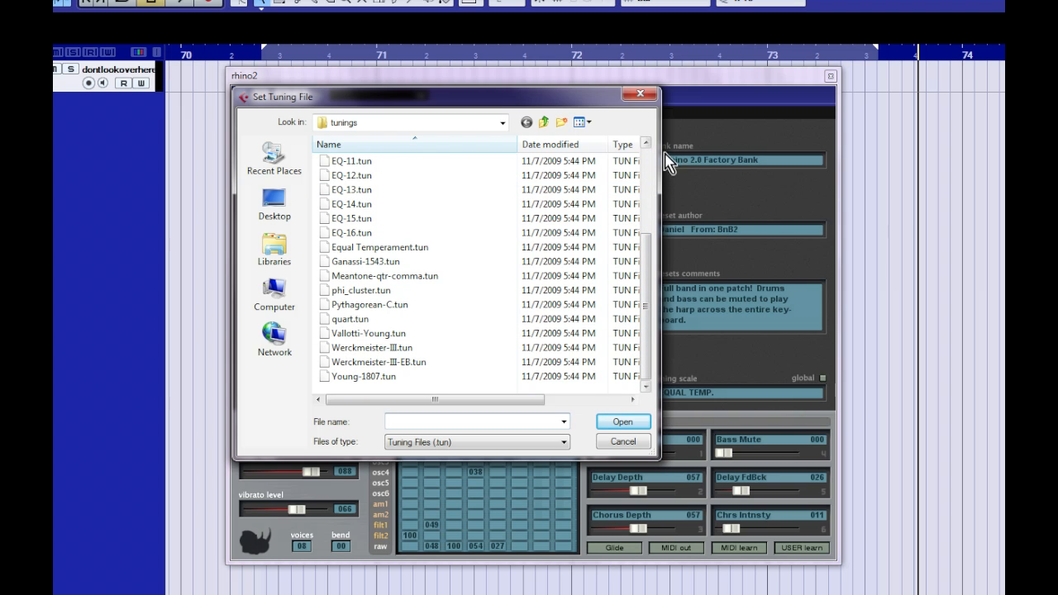
pyautogui.click(640, 94)
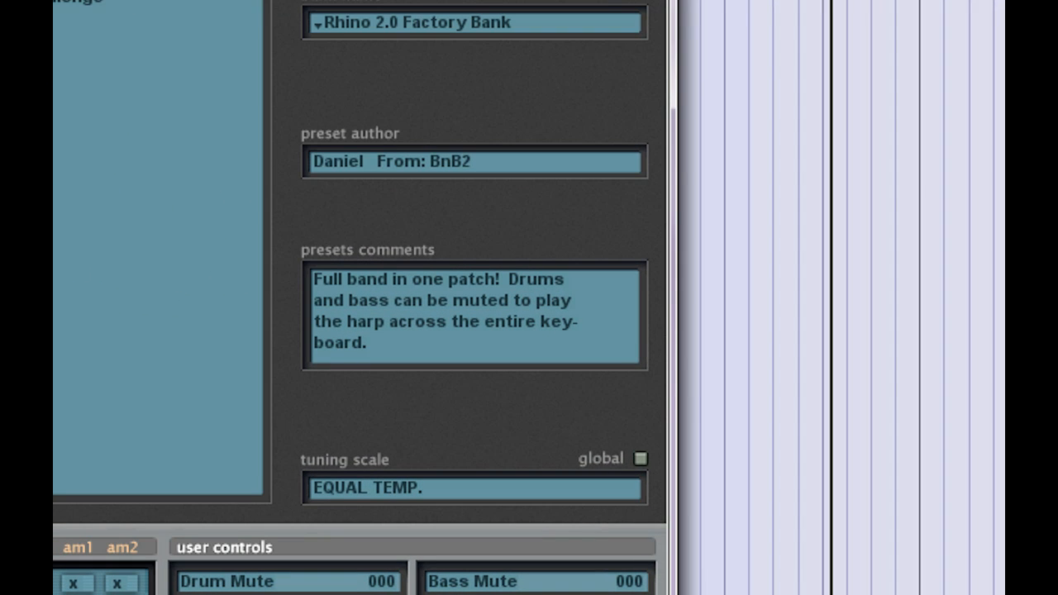
# - Load the Stage 88 preset from the bank
pyautogui.press('Down')
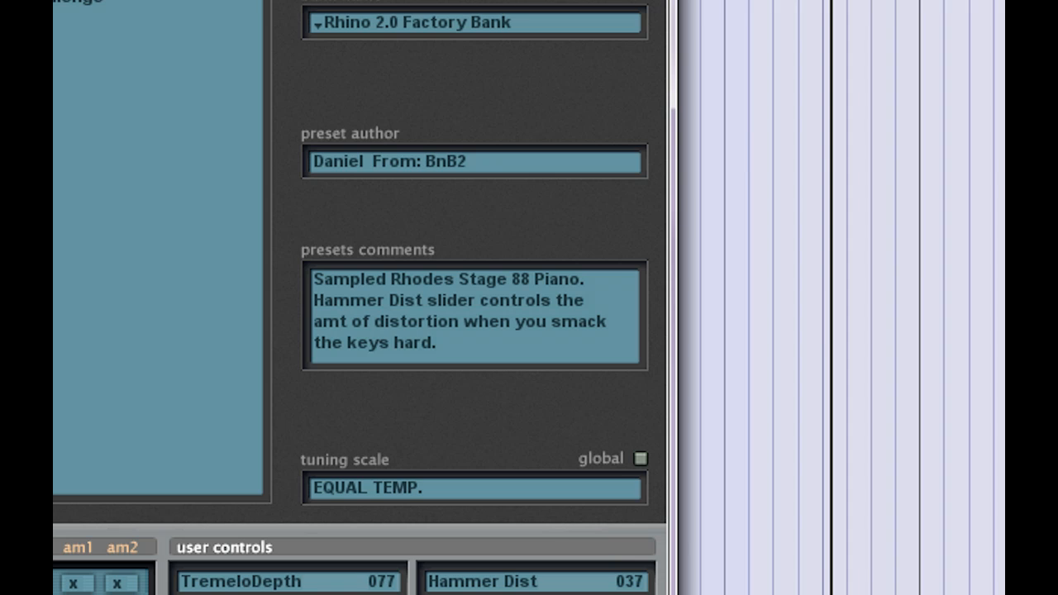
pyautogui.press('Down')
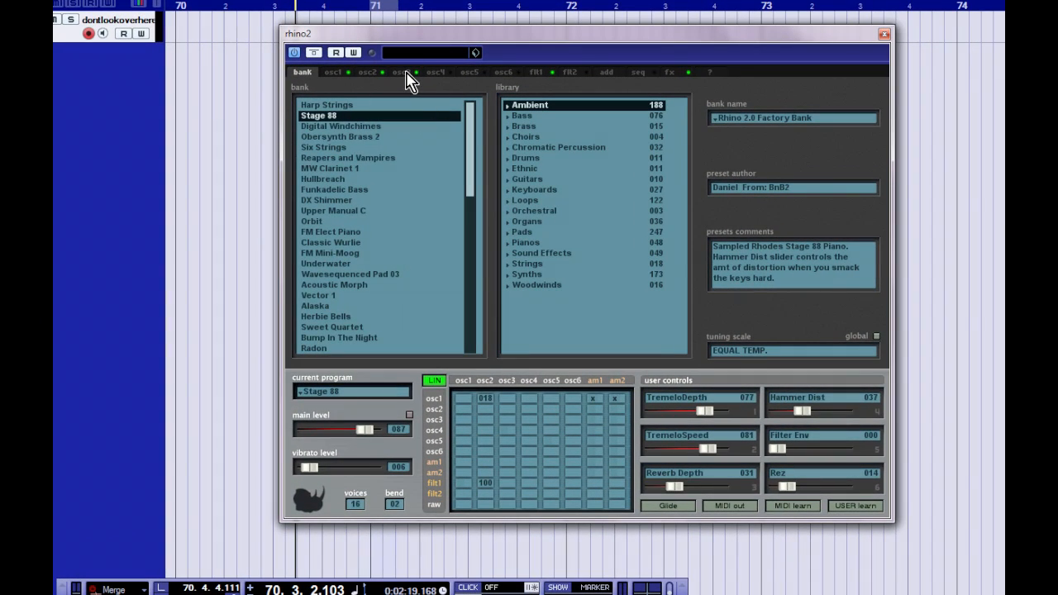
# - Copy oscillator 3's settings onto oscillator 4 and set oscillator 4's shape to the acoustic 6'3" Grand
pyautogui.click(404, 73)
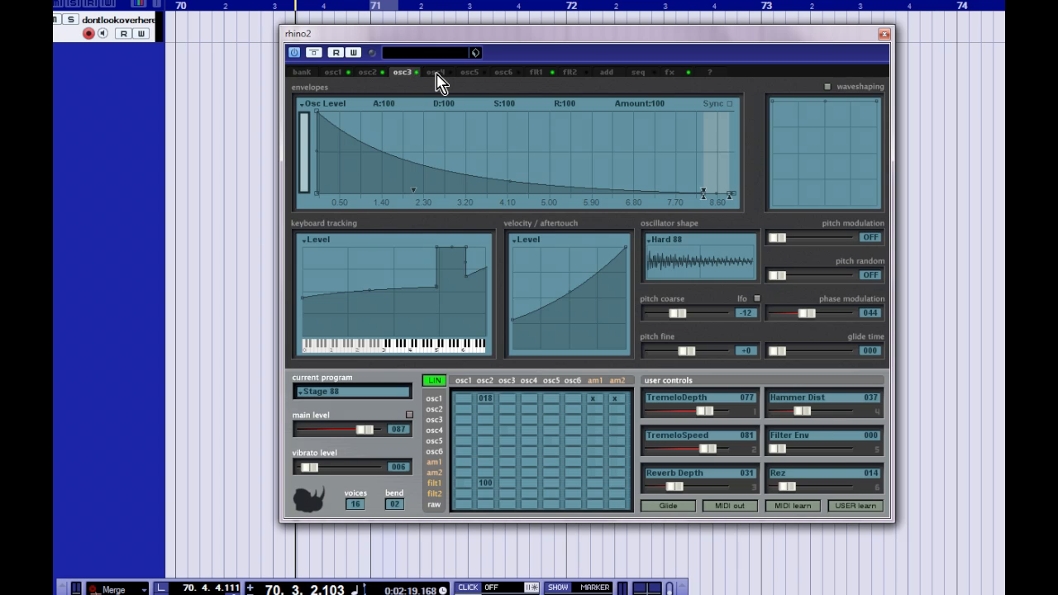
pyautogui.click(436, 74)
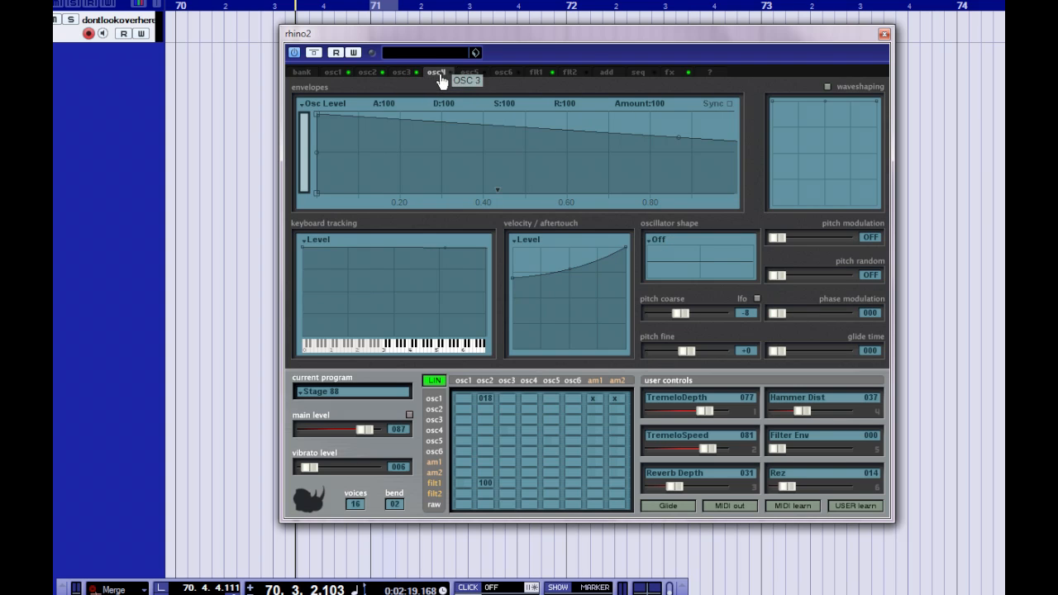
pyautogui.click(678, 240)
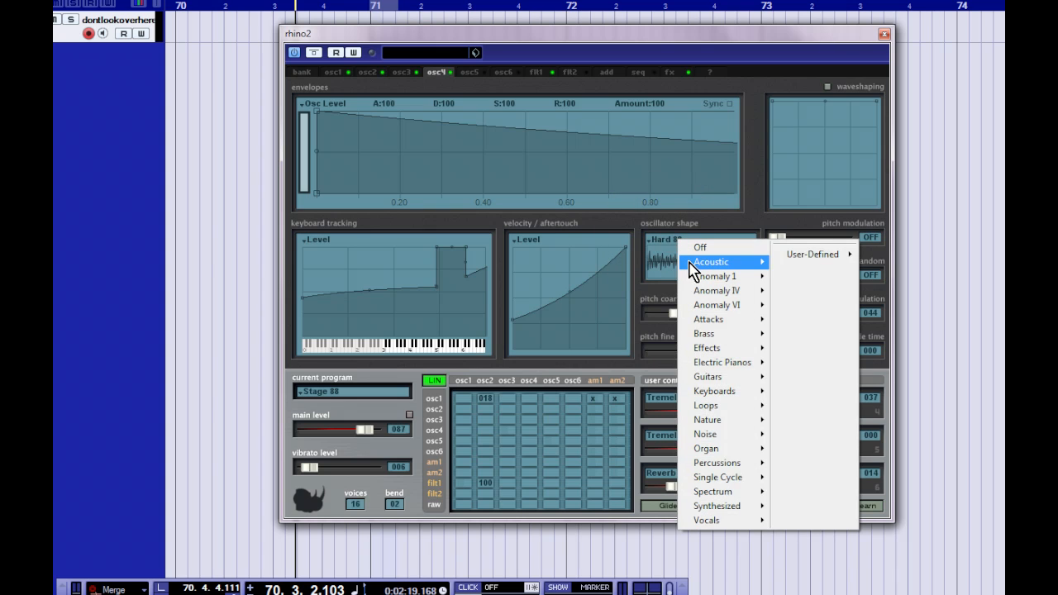
pyautogui.moveTo(691, 262)
pyautogui.click(834, 261)
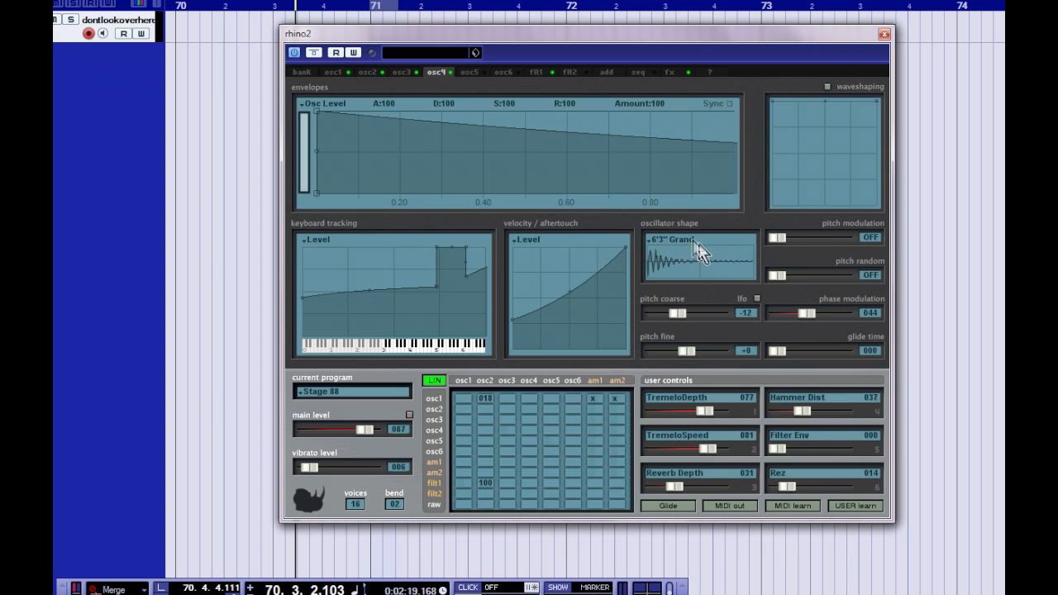
# - Set oscillator 4's shape to the single-cycle Saw
pyautogui.click(673, 242)
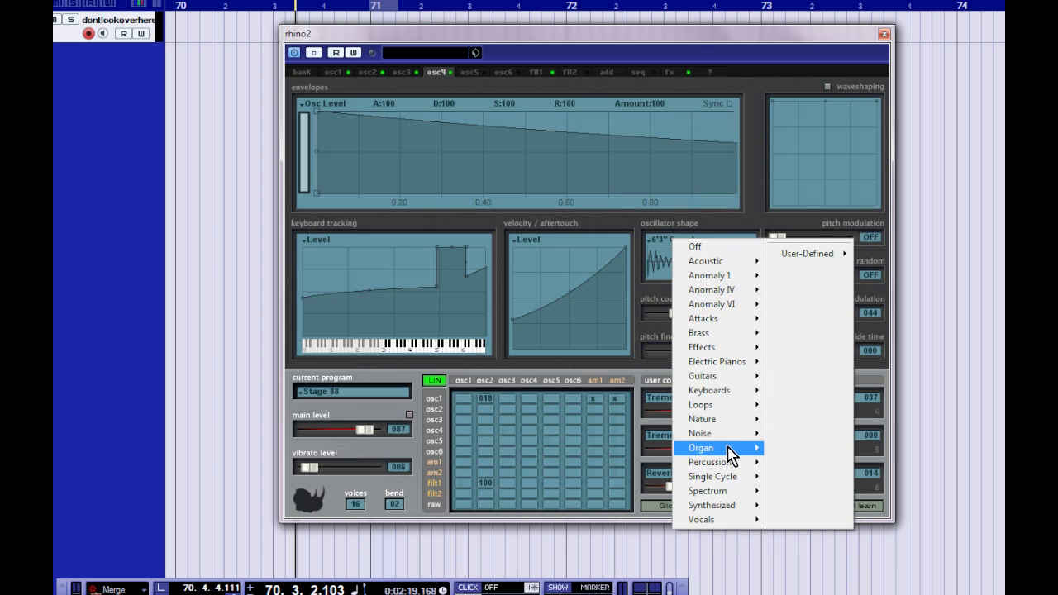
pyautogui.moveTo(740, 477)
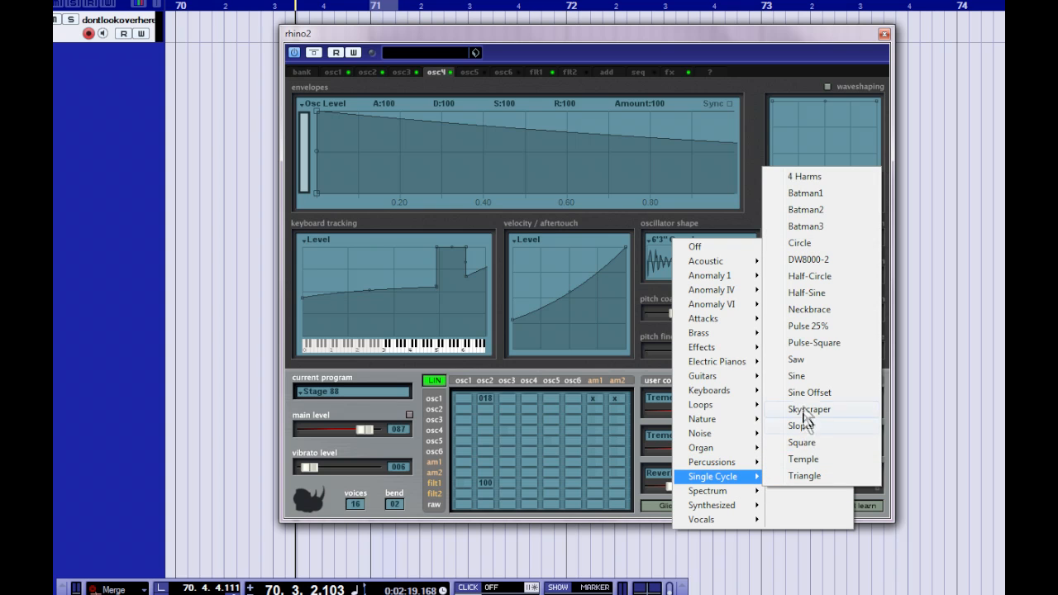
pyautogui.click(802, 361)
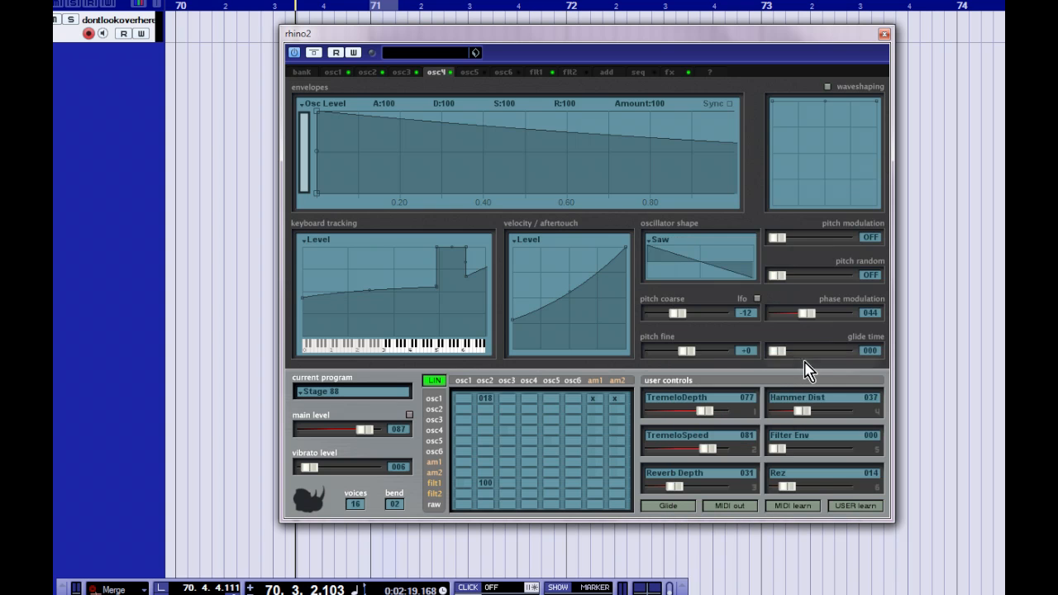
# - Set oscillator 4's shape to Darkness in the Valley from the Anomaly 1 group
pyautogui.click(671, 248)
pyautogui.moveTo(741, 282)
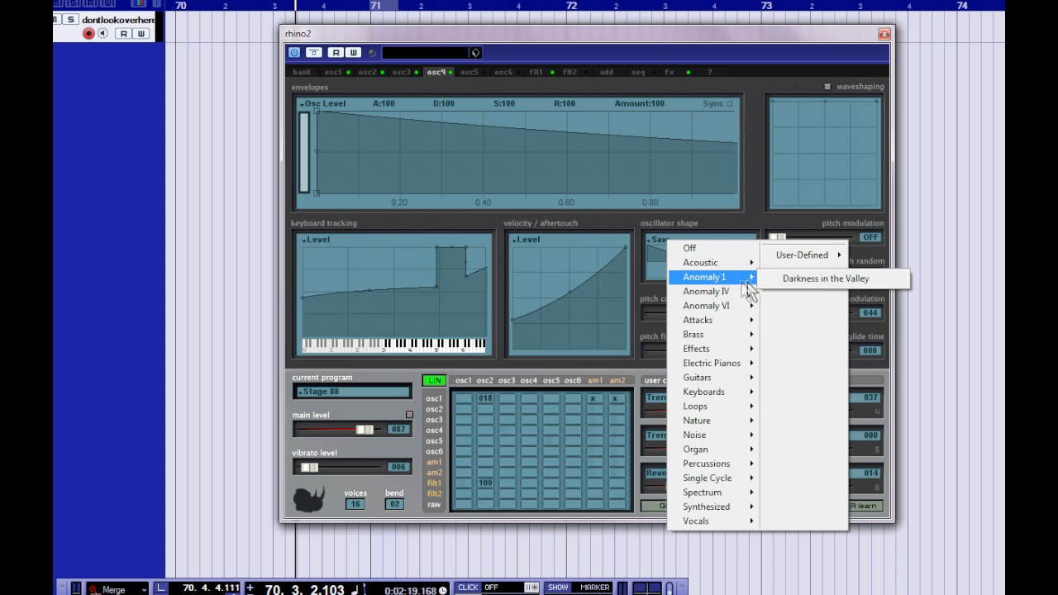
pyautogui.click(795, 281)
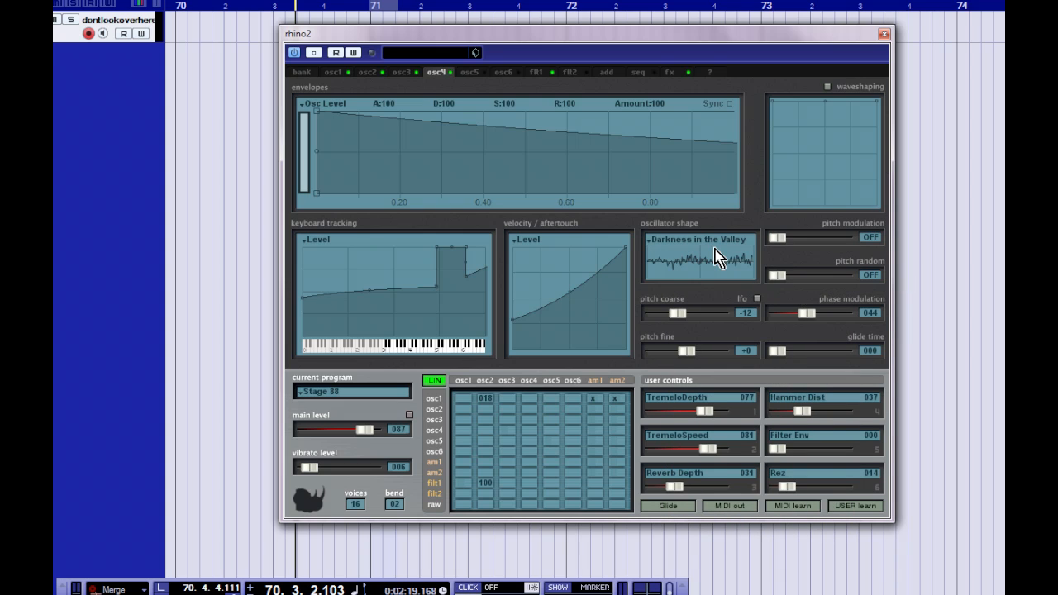
# - Set oscillator 4's coarse pitch to -2 and fine pitch to +11, and switch its LFO mode on and off again
pyautogui.click(676, 313)
pyautogui.moveTo(676, 313); pyautogui.dragTo(698, 354)
pyautogui.click(758, 300)
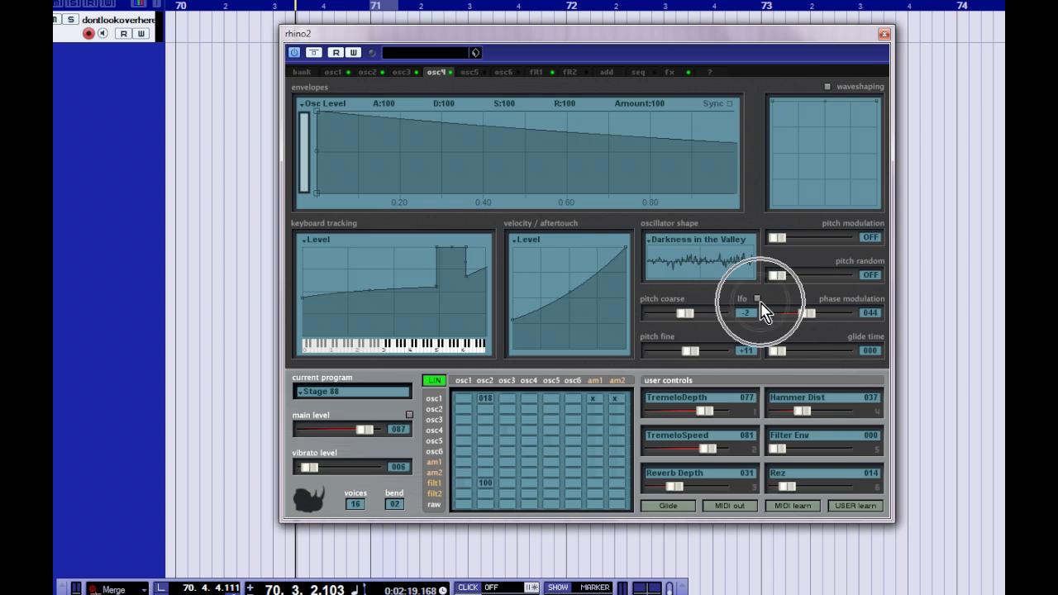
pyautogui.click(758, 301)
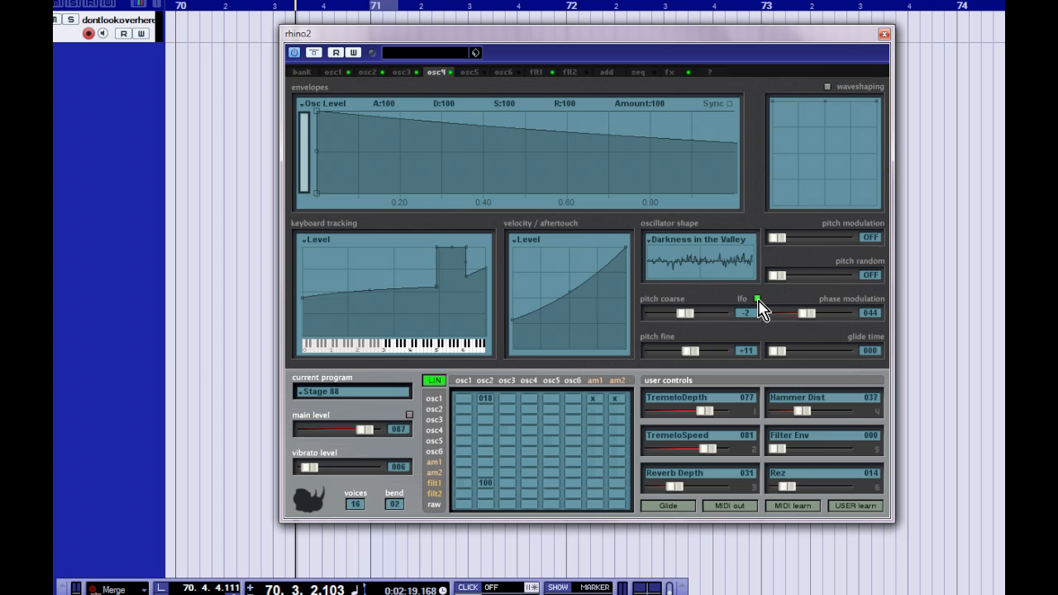
pyautogui.click(757, 300)
# - Add three points to oscillator 4's level envelope and reshape the curve near the last one
pyautogui.rightClick(440, 123)
pyautogui.click(457, 131)
pyautogui.rightClick(492, 130)
pyautogui.click(533, 140)
pyautogui.rightClick(580, 141)
pyautogui.click(606, 151)
pyautogui.moveTo(581, 144); pyautogui.dragTo(603, 147)
# - Autofit oscillator 4's level envelope and stretch its decay by moving the last added point out to about 7.1 on the time scale
pyautogui.rightClick(552, 121)
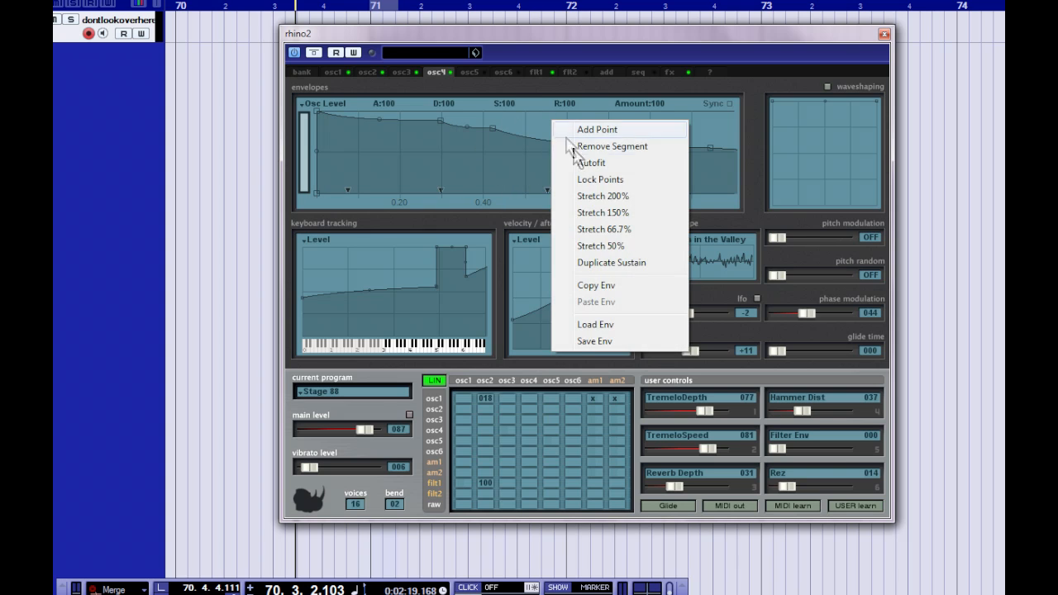
pyautogui.click(604, 165)
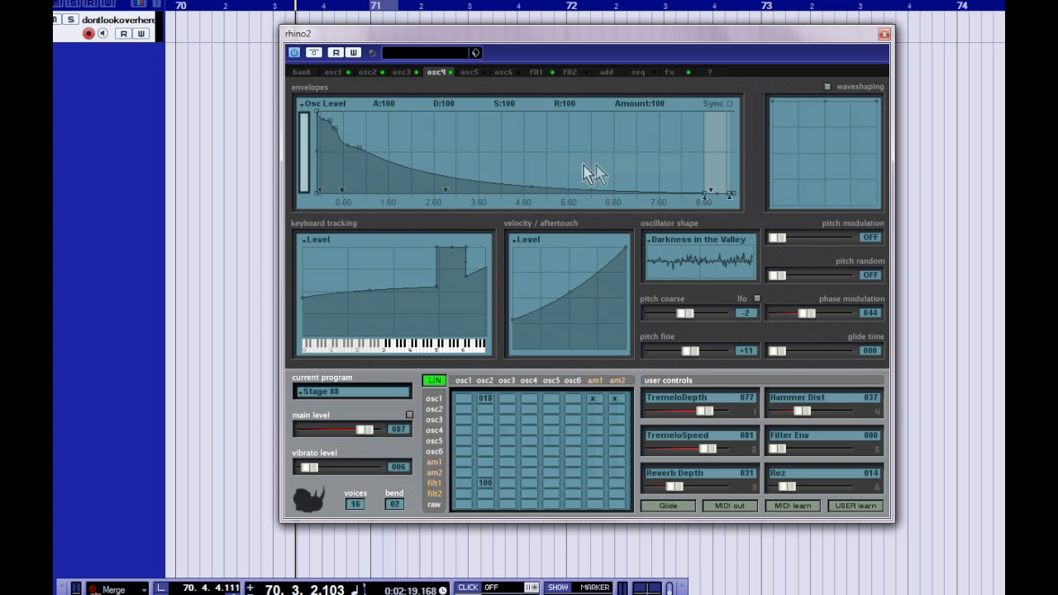
pyautogui.moveTo(360, 152); pyautogui.dragTo(439, 172)
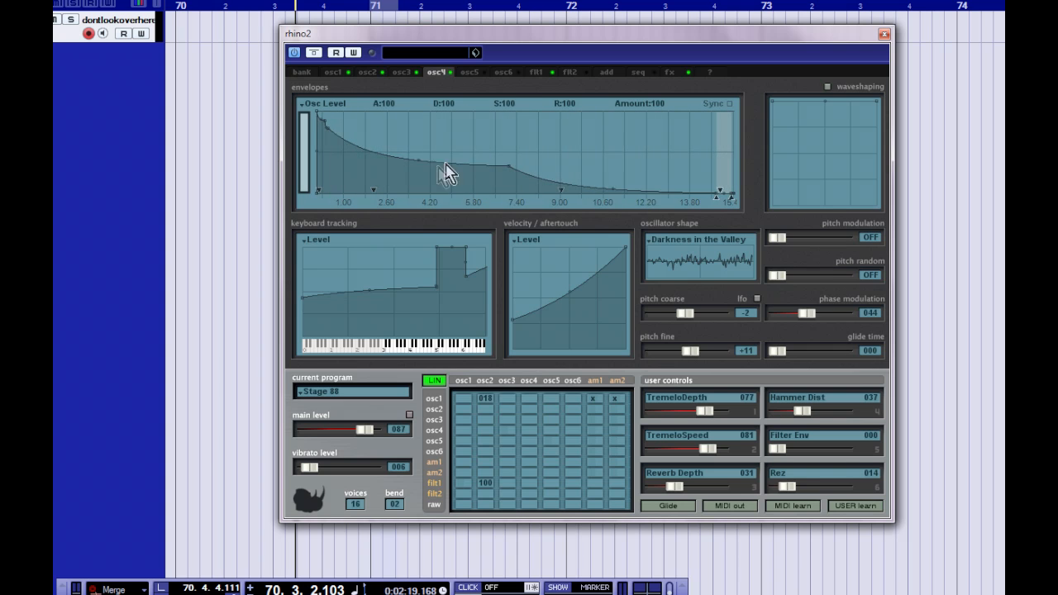
# - Lock the points of oscillator 4's level envelope and adjust the decay segment's curve
pyautogui.rightClick(498, 145)
pyautogui.click(533, 199)
pyautogui.moveTo(422, 169)
pyautogui.mouseDown()
pyautogui.moveTo(466, 168)
pyautogui.moveTo(401, 179)
pyautogui.moveTo(461, 168)
pyautogui.moveTo(438, 175)
pyautogui.mouseUp()
# - Turn on waveshaping for oscillator 4 and reshape its waveshaping curve
pyautogui.click(827, 87)
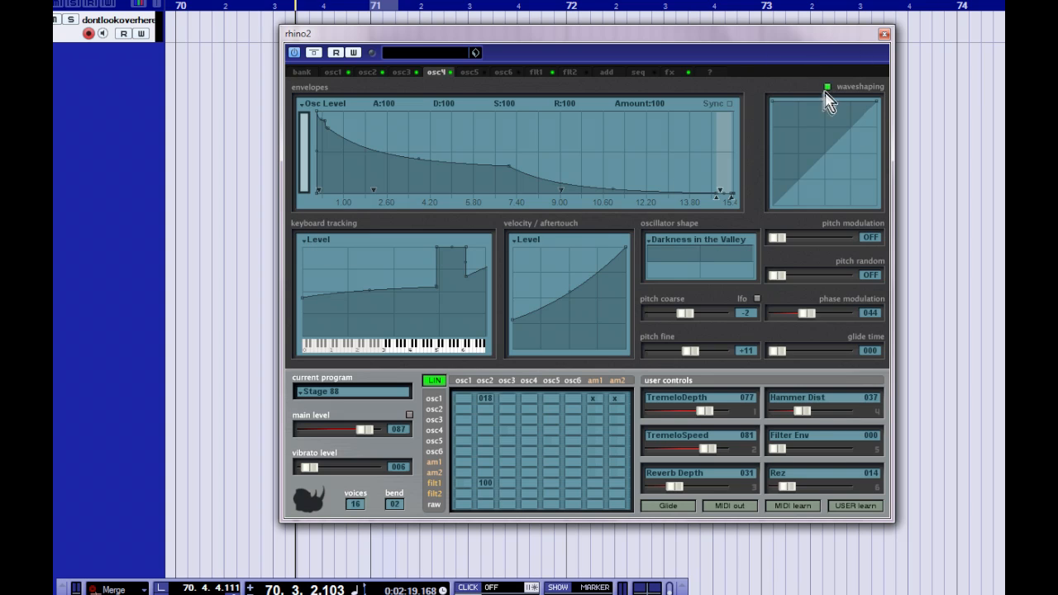
pyautogui.moveTo(782, 112); pyautogui.dragTo(831, 170)
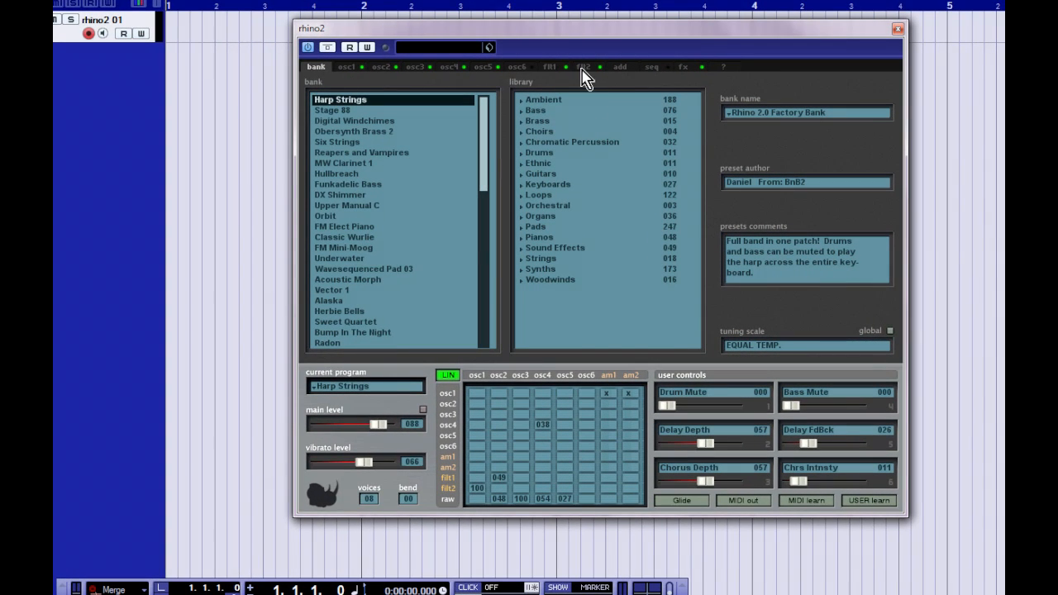
# - Examine the filter modes available for filter 2, keeping the current mode
pyautogui.click(583, 68)
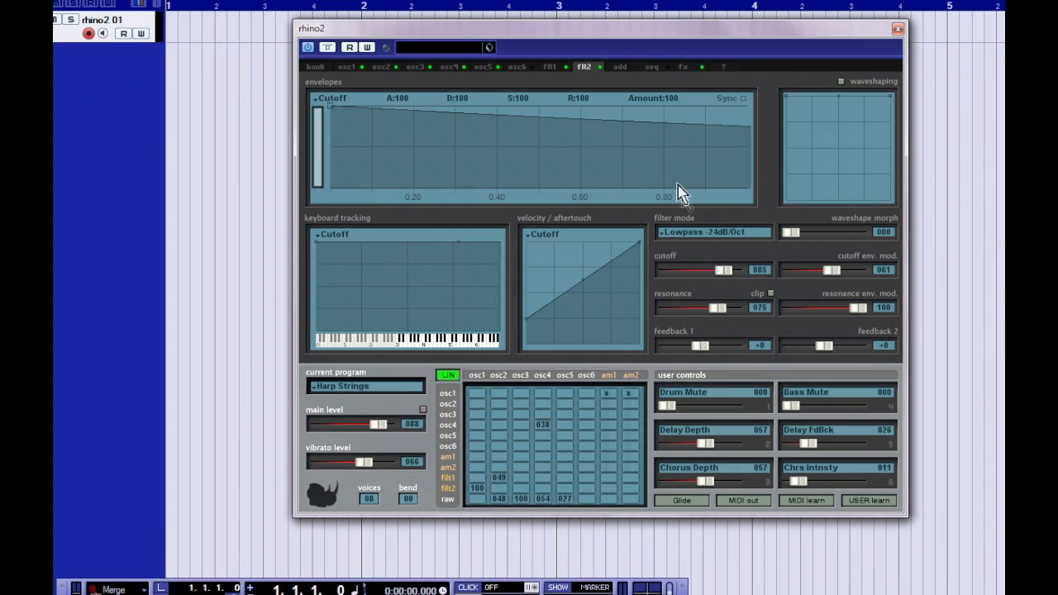
pyautogui.click(716, 238)
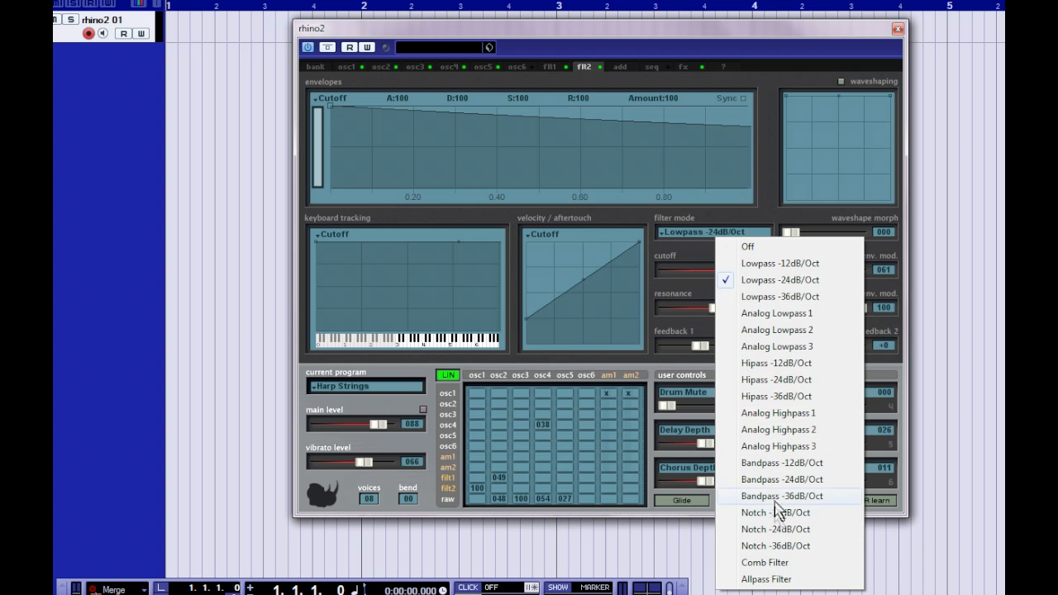
pyautogui.click(782, 222)
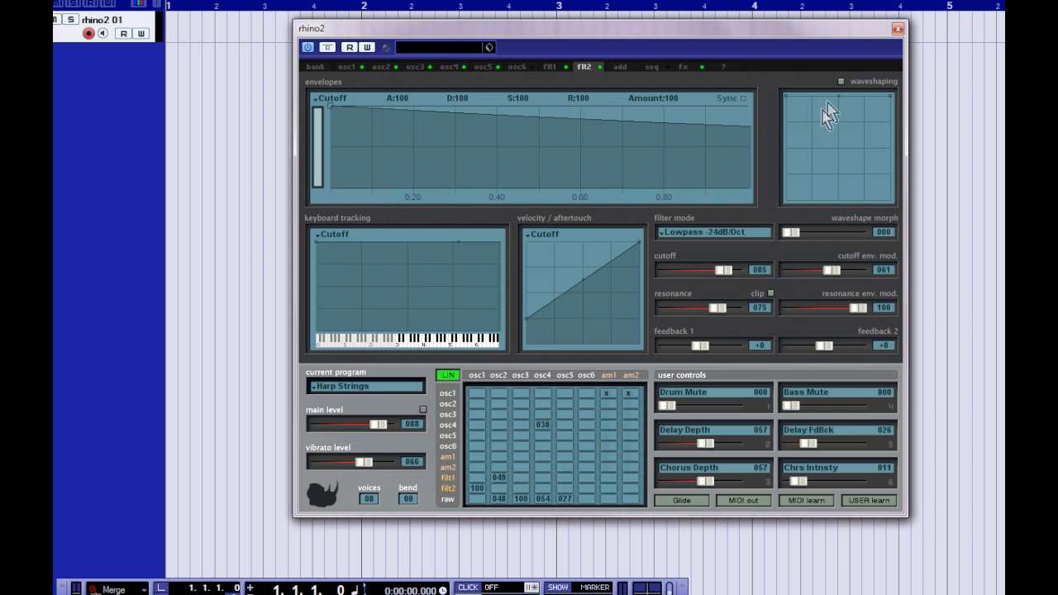
# - Turn on filter 2's waveshaping with a bent curve and review the targets available for its keyboard tracking
pyautogui.click(840, 81)
pyautogui.moveTo(790, 107); pyautogui.dragTo(845, 165)
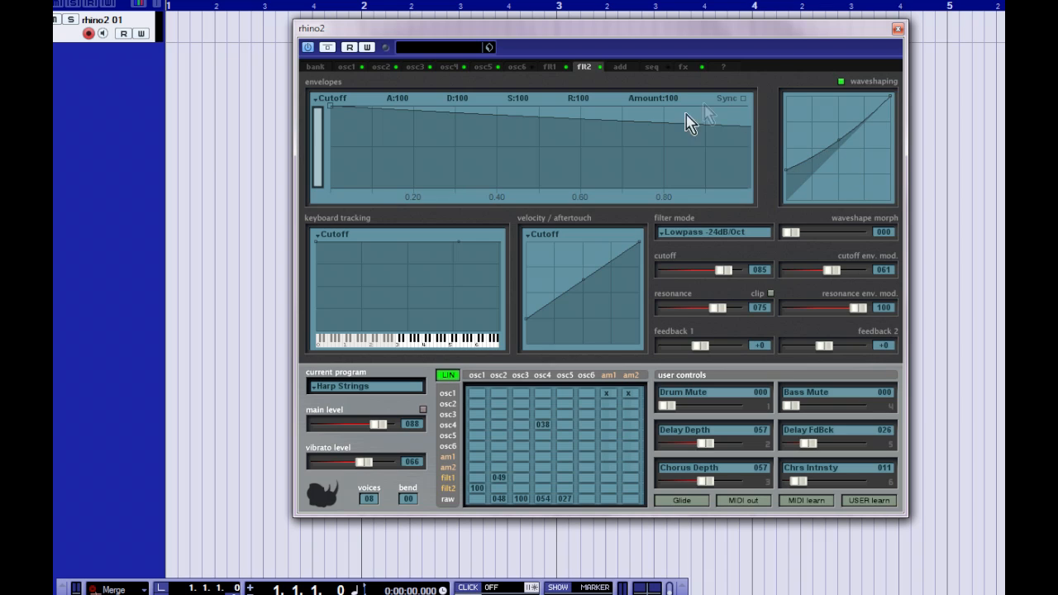
pyautogui.click(335, 239)
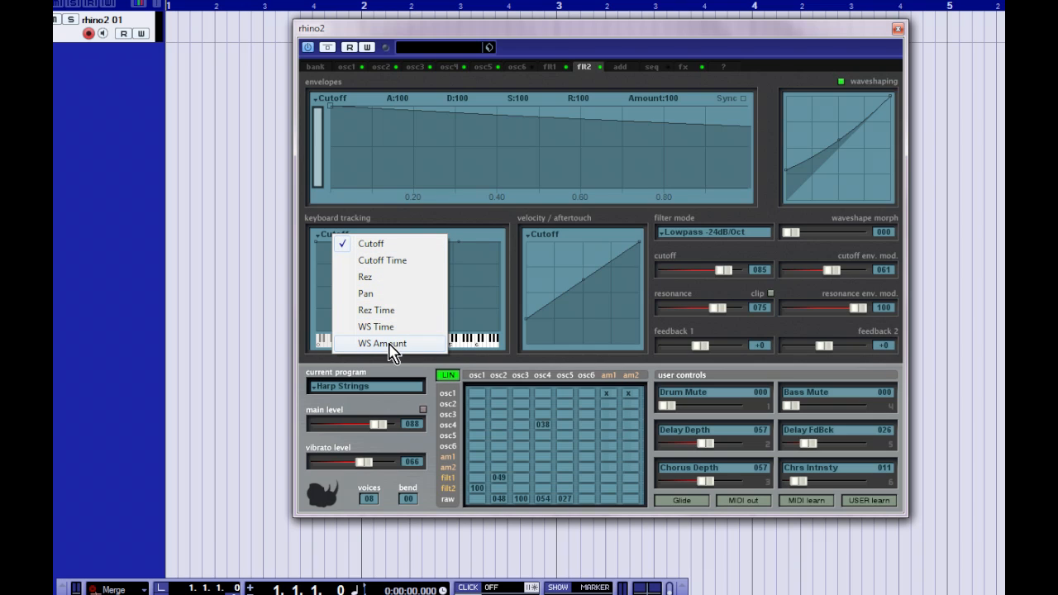
pyautogui.click(370, 226)
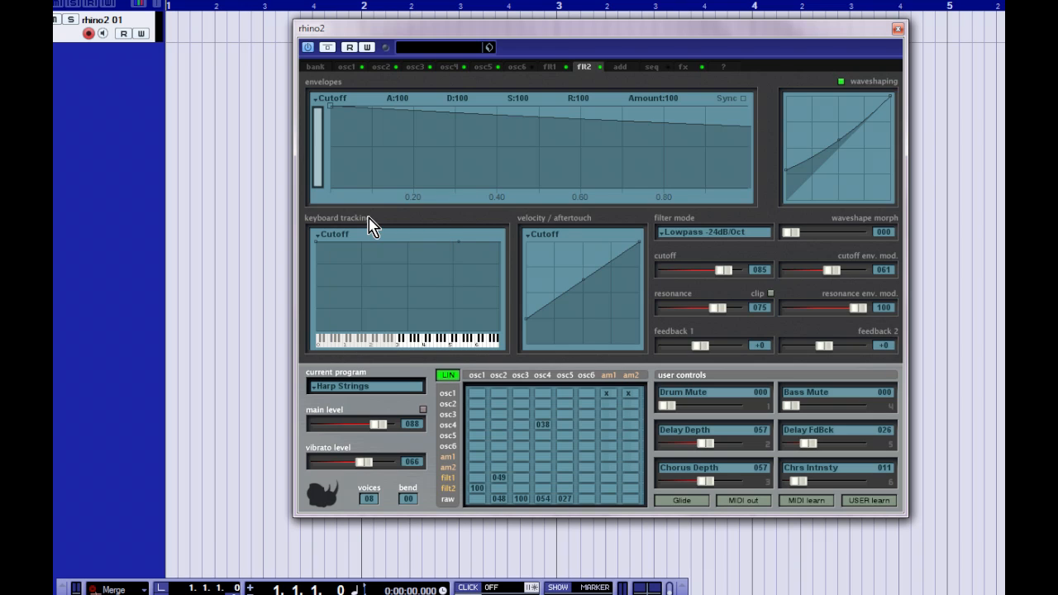
# - Show filter 2's aftertouch response for WS Amount and reshape its curve with a lower start and a steep final rise
pyautogui.click(545, 236)
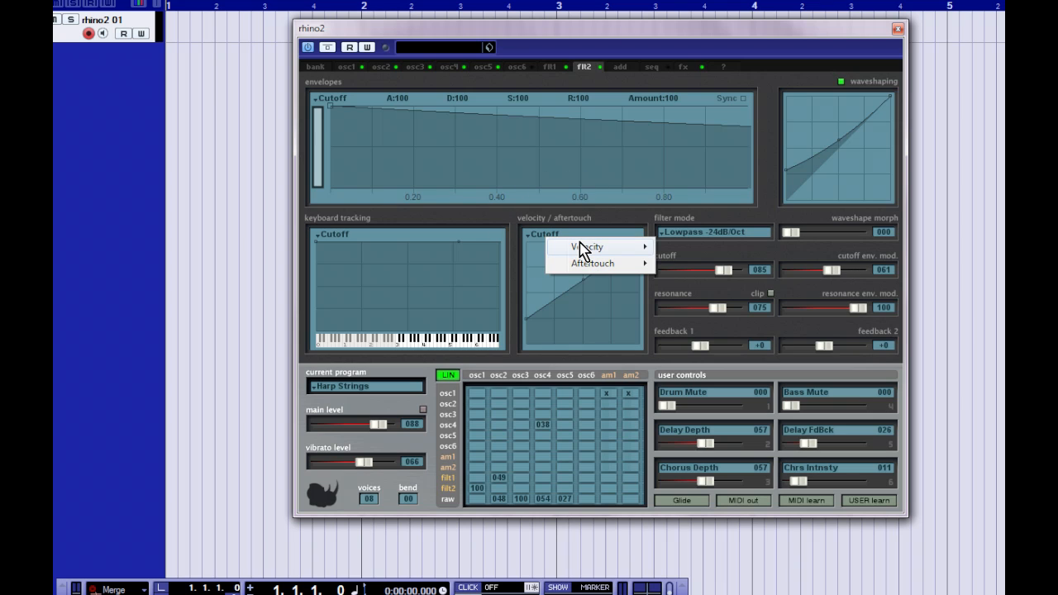
pyautogui.moveTo(585, 266)
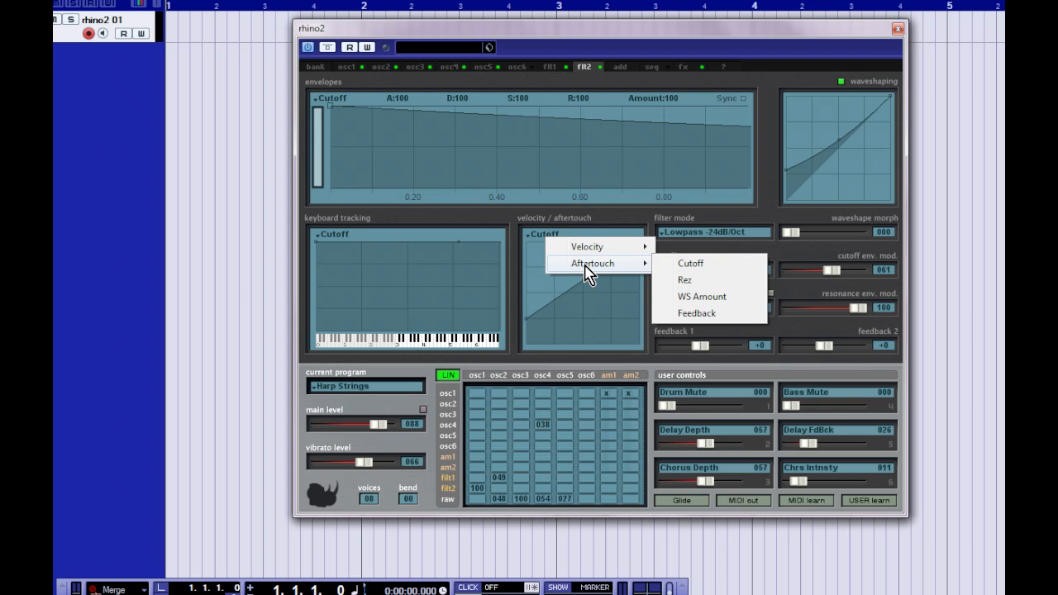
pyautogui.click(706, 297)
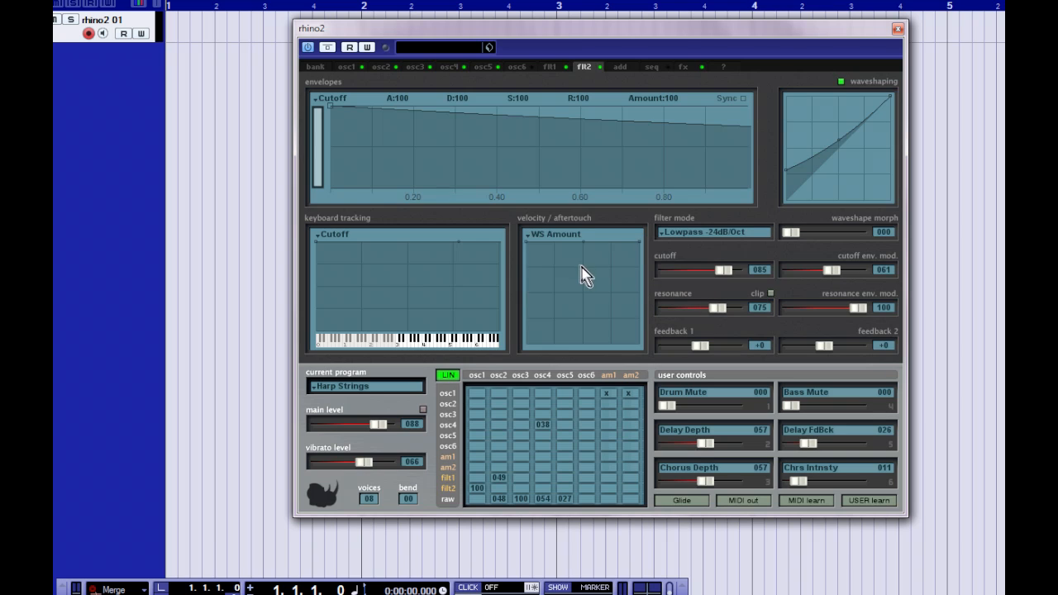
pyautogui.moveTo(586, 255); pyautogui.dragTo(600, 289)
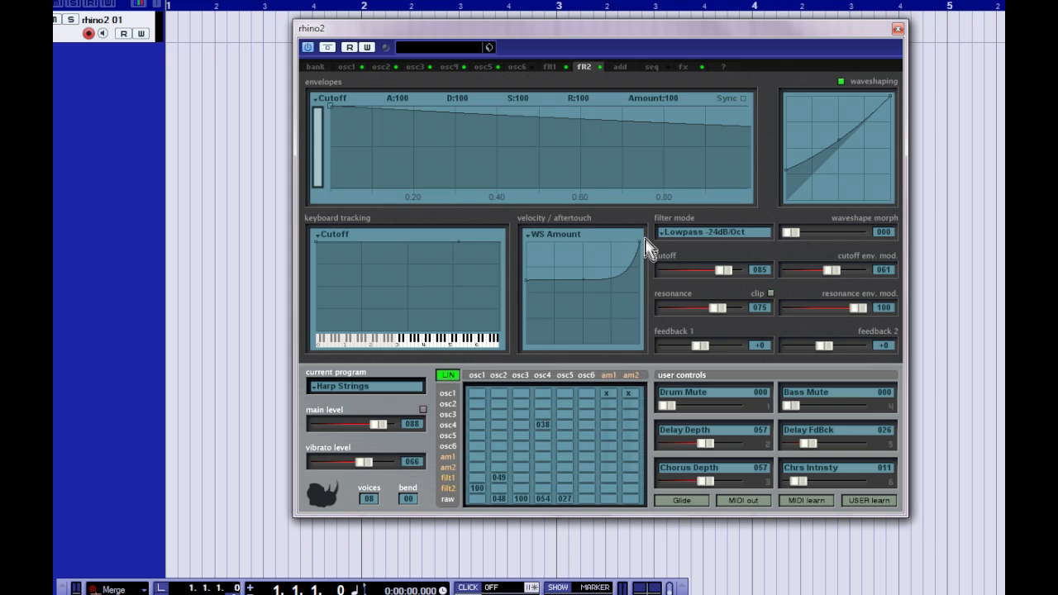
pyautogui.moveTo(645, 251); pyautogui.dragTo(641, 261)
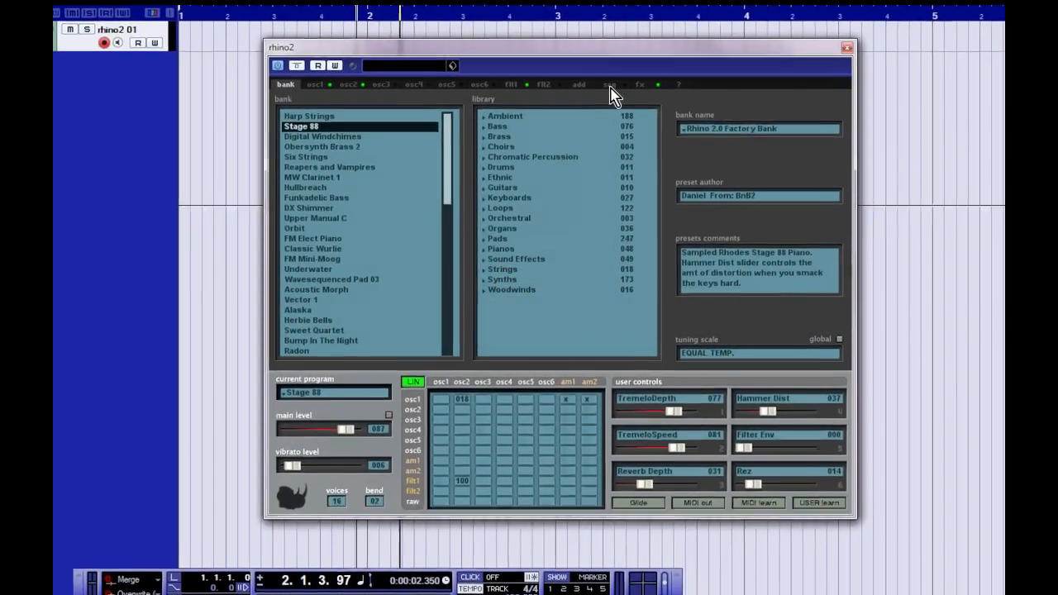
# - Set up a four-step sequence with the notes F#5, A#3, A2 and F#0 at speed 75
pyautogui.click(609, 87)
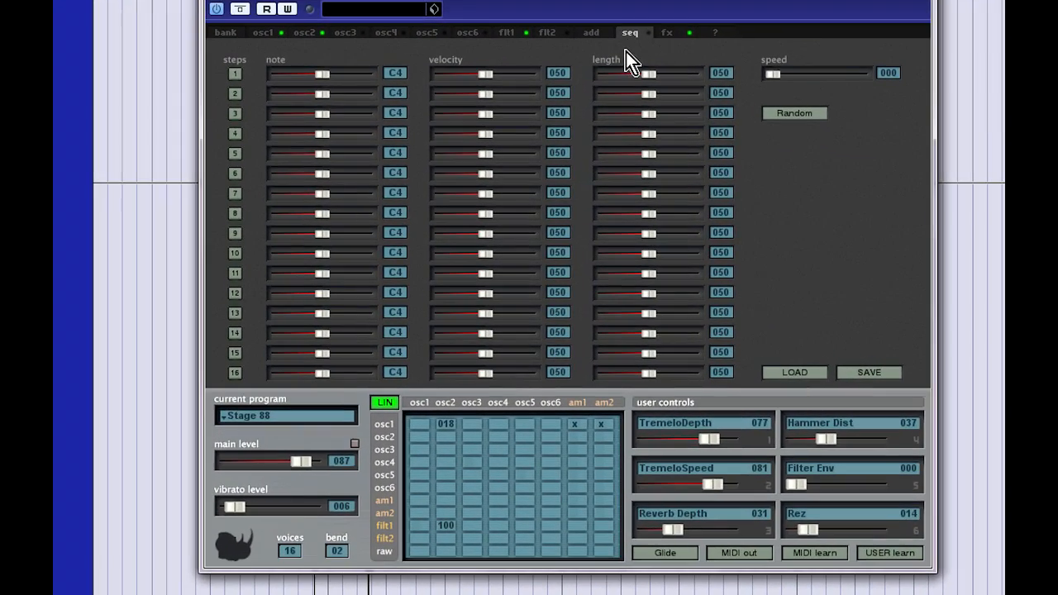
pyautogui.click(235, 134)
pyautogui.moveTo(334, 74); pyautogui.dragTo(303, 139)
pyautogui.rightClick(303, 139)
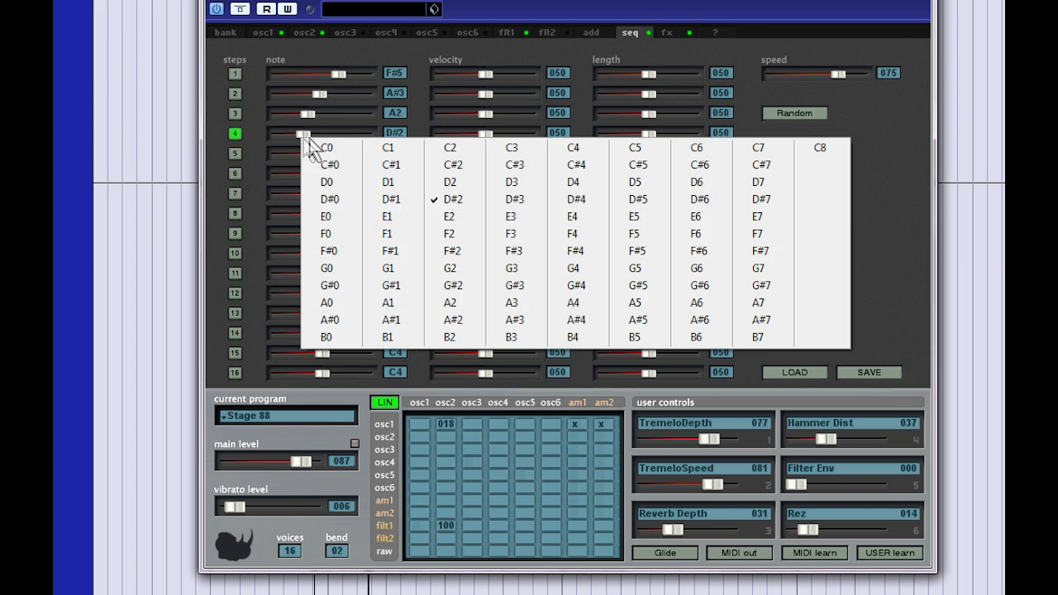
pyautogui.click(331, 252)
# - Set the four sequencer steps' velocities to 81, 45, 20 and OFF, and their lengths to 80, 60, 38 and 16
pyautogui.moveTo(484, 77)
pyautogui.mouseDown()
pyautogui.moveTo(512, 82)
pyautogui.moveTo(440, 134)
pyautogui.mouseUp()
pyautogui.moveTo(674, 73); pyautogui.dragTo(620, 134)
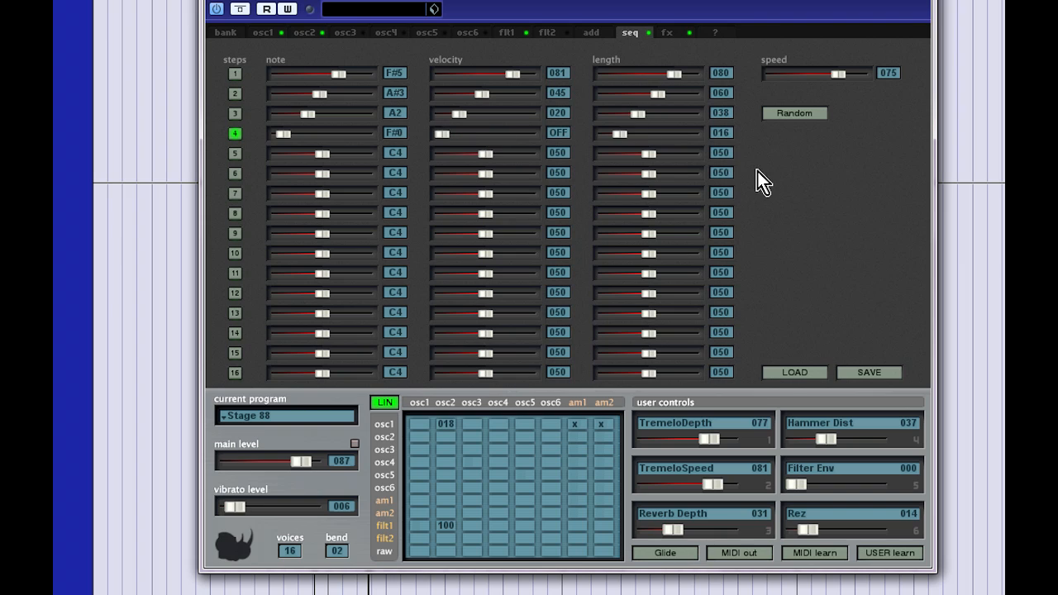
# - Randomize the sequencer steps and raise the sequencer speed
pyautogui.click(795, 113)
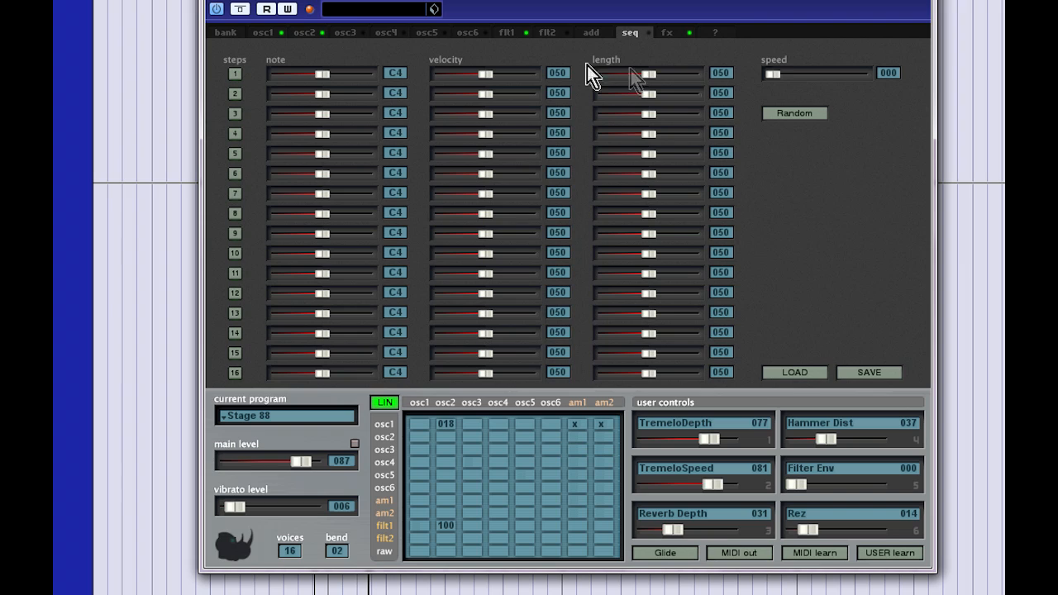
pyautogui.moveTo(775, 74); pyautogui.dragTo(838, 81)
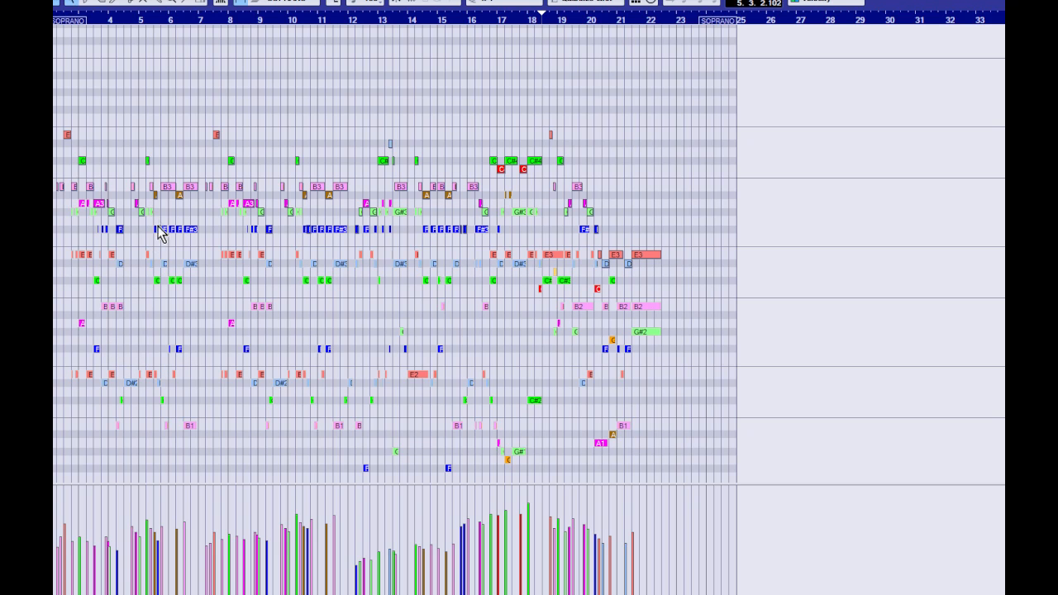
# - Examine the individual voice parts in Cubase's key editor by selecting notes in each, and return to the project view
pyautogui.scroll(2, 205, 211)
pyautogui.press('h')
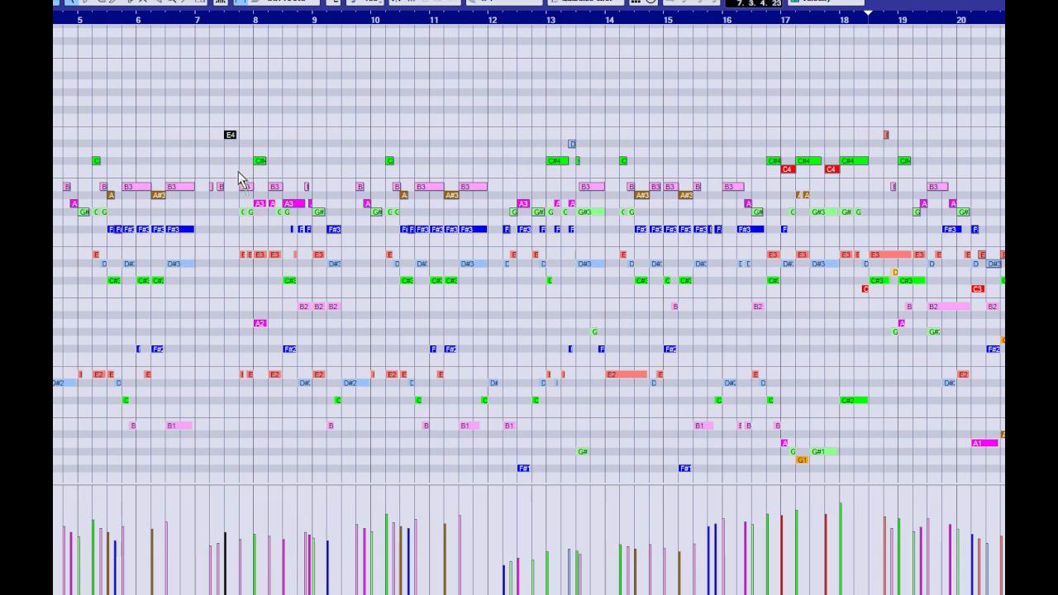
pyautogui.click(259, 205)
pyautogui.moveTo(259, 207); pyautogui.dragTo(260, 255)
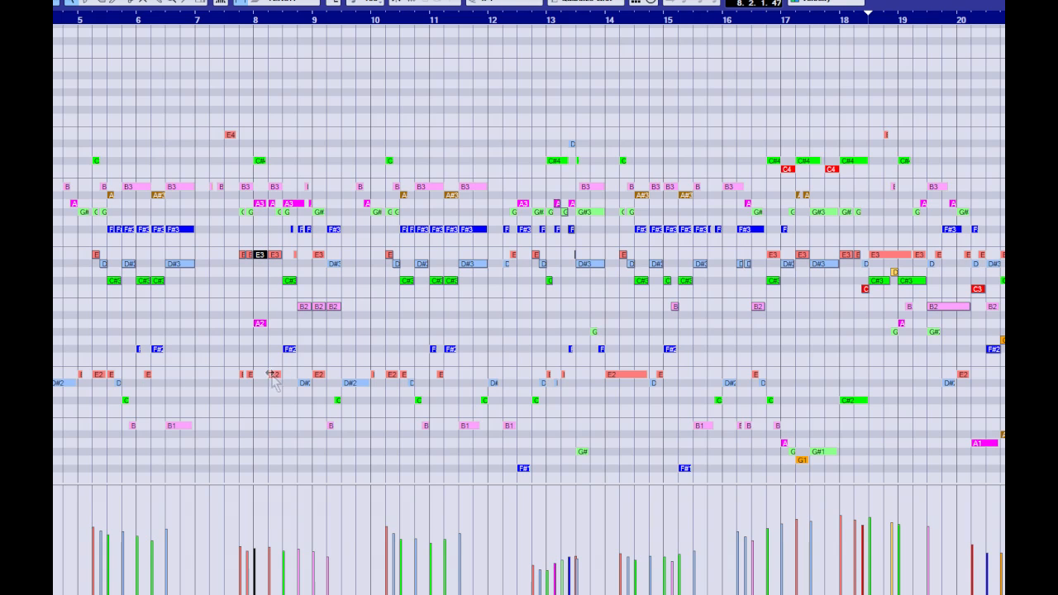
pyautogui.click(275, 375)
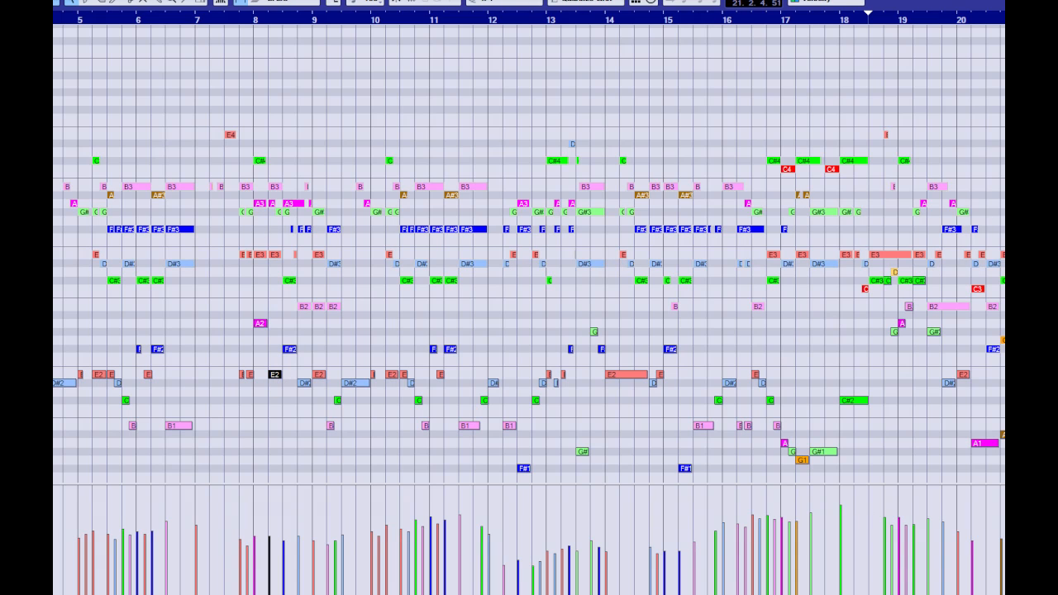
pyautogui.press('Return')
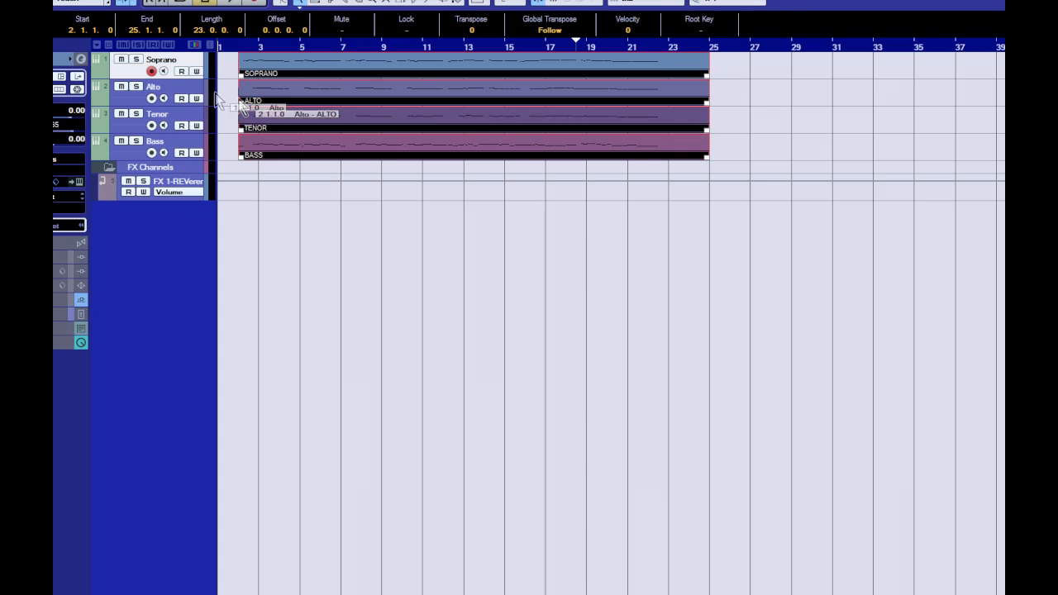
# - Inspect the Sweet Quartet instrument settings used by the Soprano track and those used by the Bass track
pyautogui.click(80, 183)
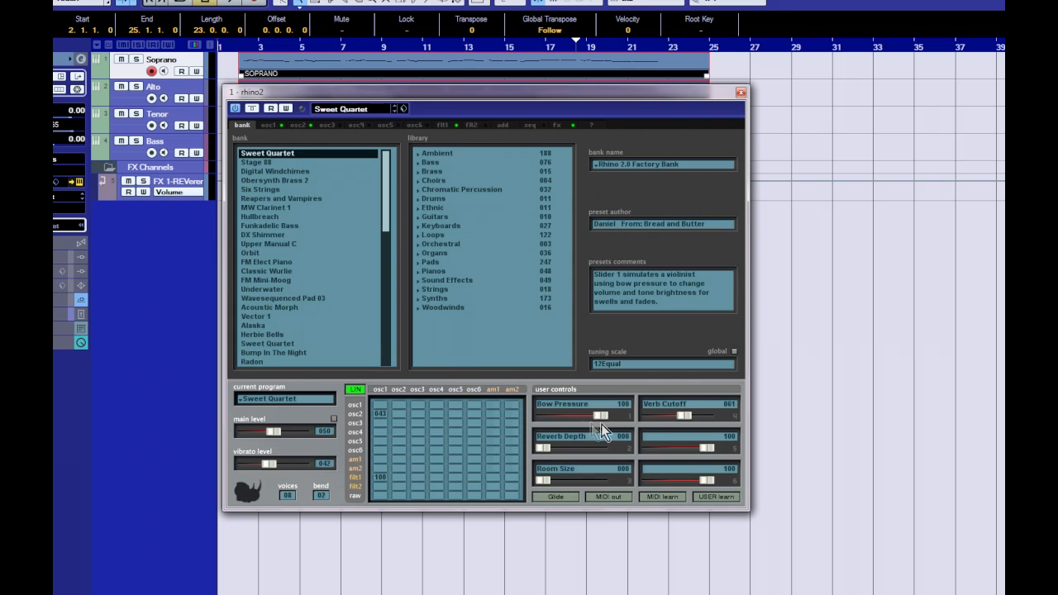
pyautogui.click(741, 92)
pyautogui.click(137, 153)
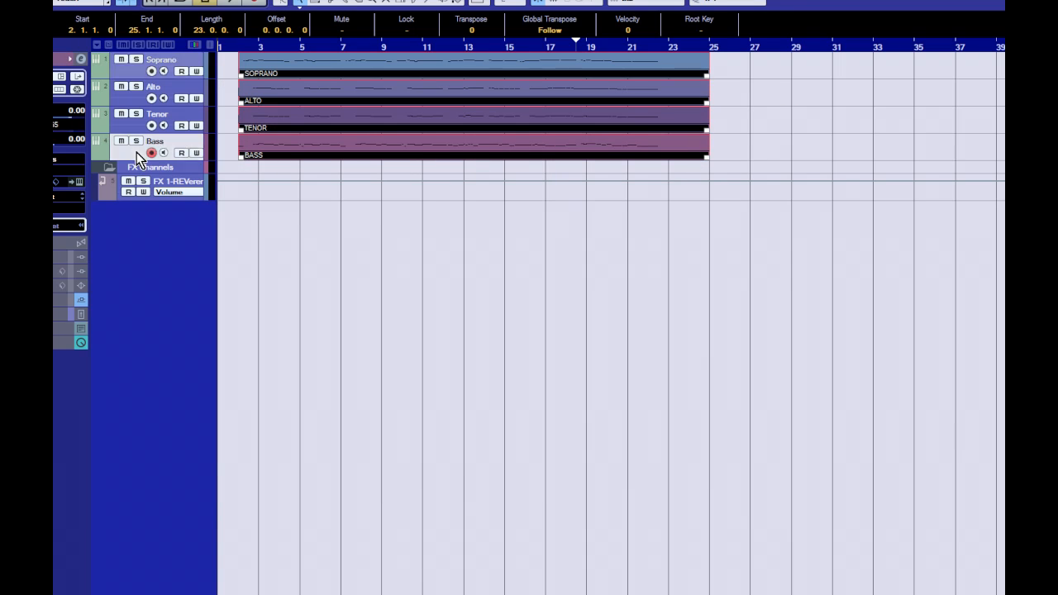
pyautogui.click(80, 181)
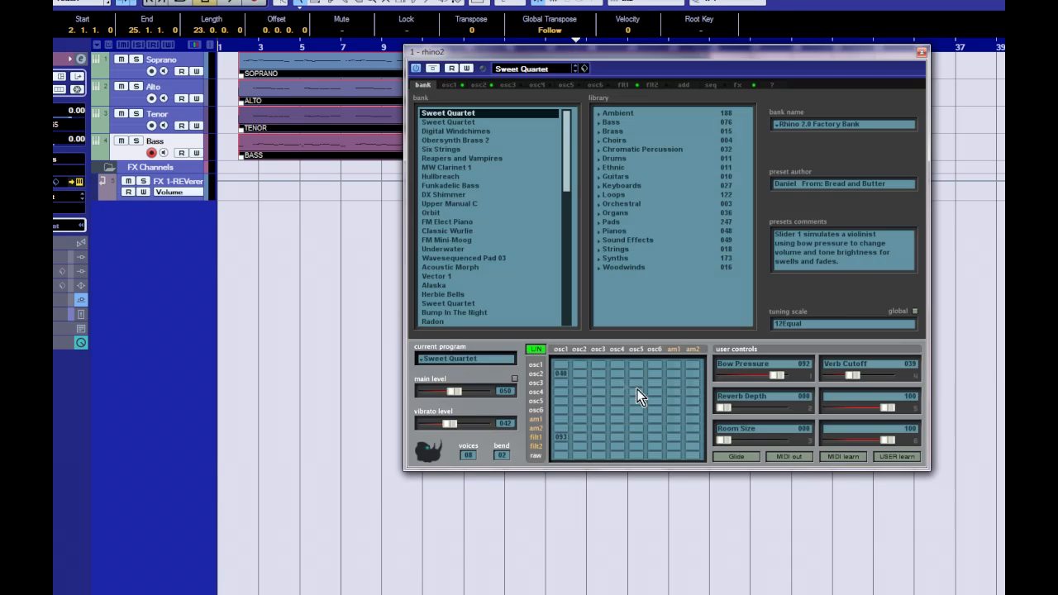
# - Close the Bass track's instrument and inspect the Stage 88 preset and its user controls on the Alto track
pyautogui.click(471, 123)
pyautogui.click(921, 54)
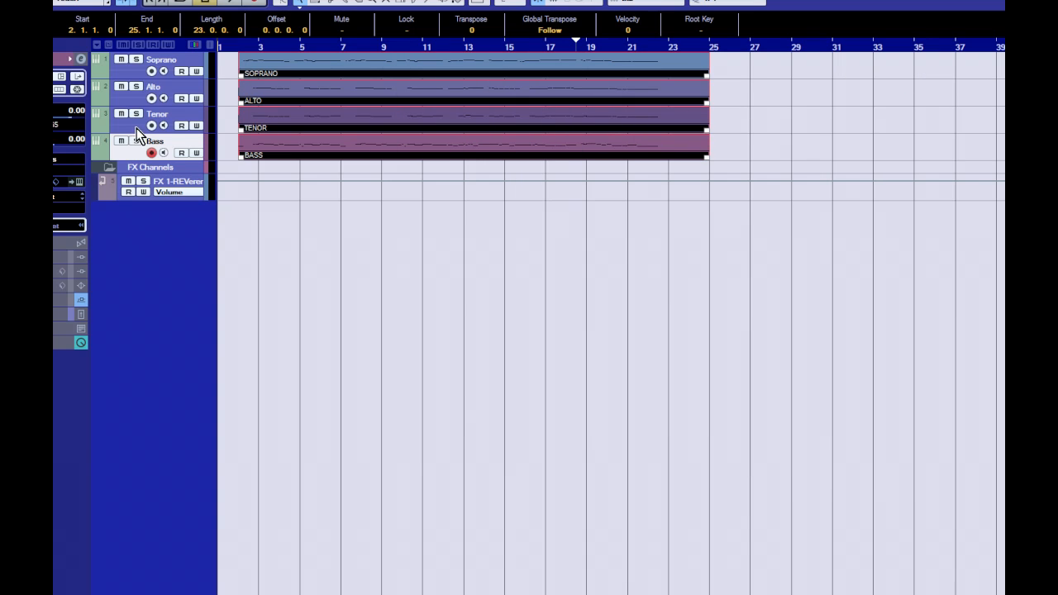
pyautogui.click(132, 96)
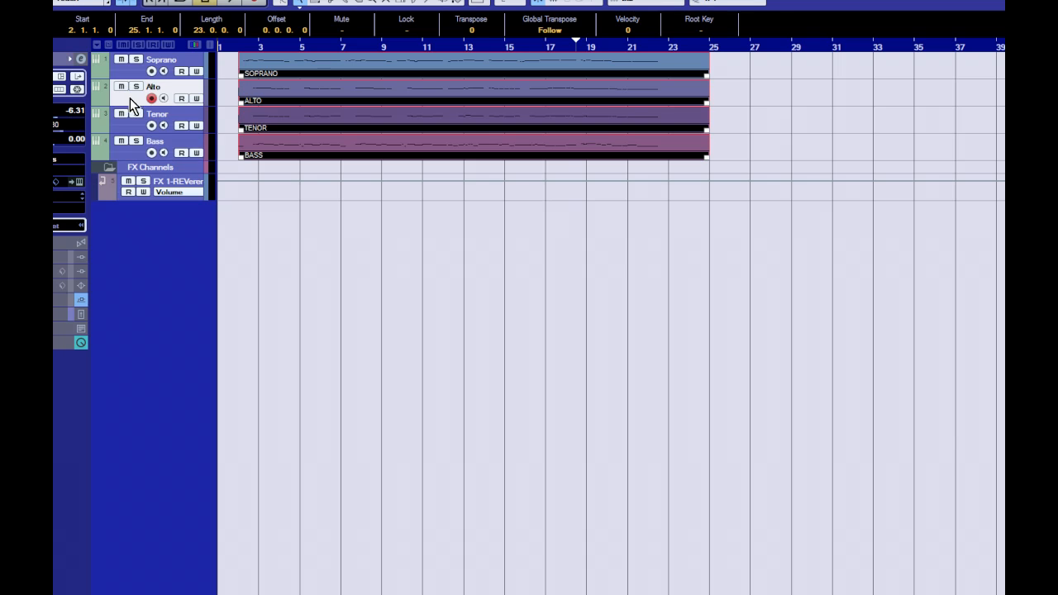
pyautogui.click(79, 181)
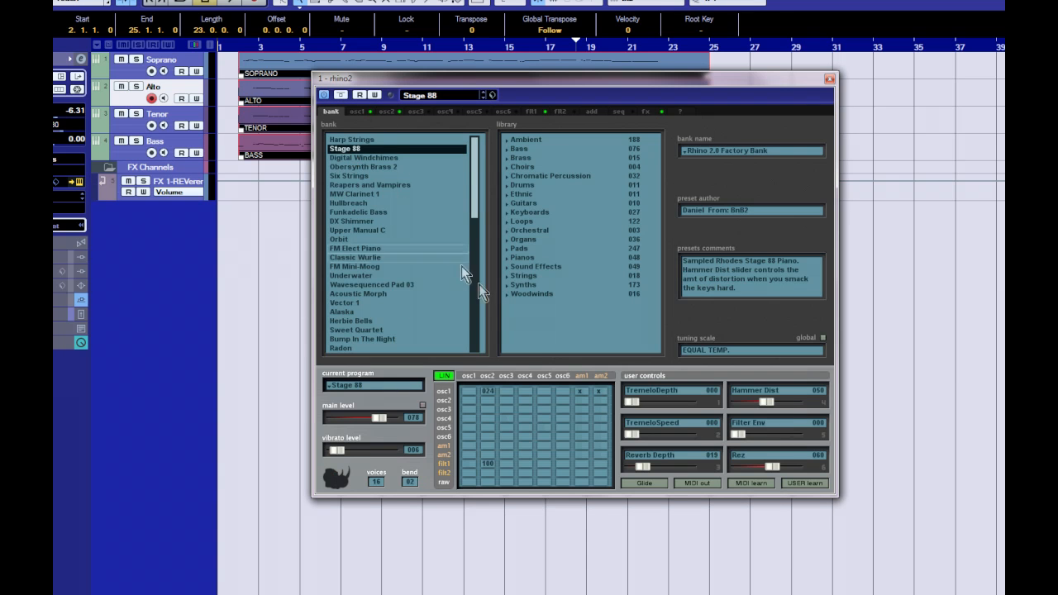
pyautogui.click(689, 440)
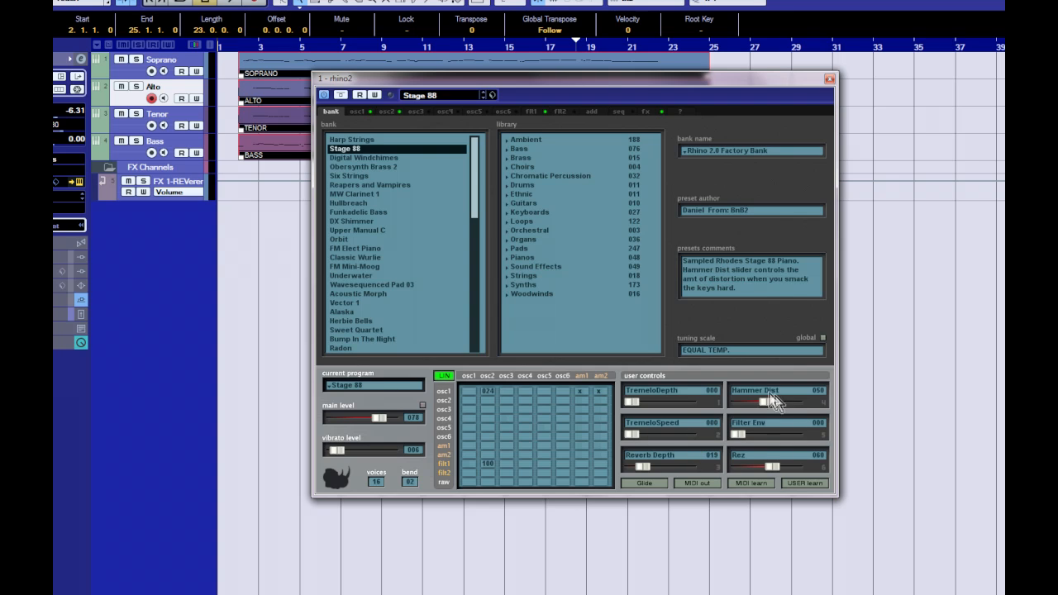
pyautogui.click(831, 82)
# - Inspect the Stage 88 preset and its user controls in the Tenor track's instrument, and return to the project view
pyautogui.click(131, 130)
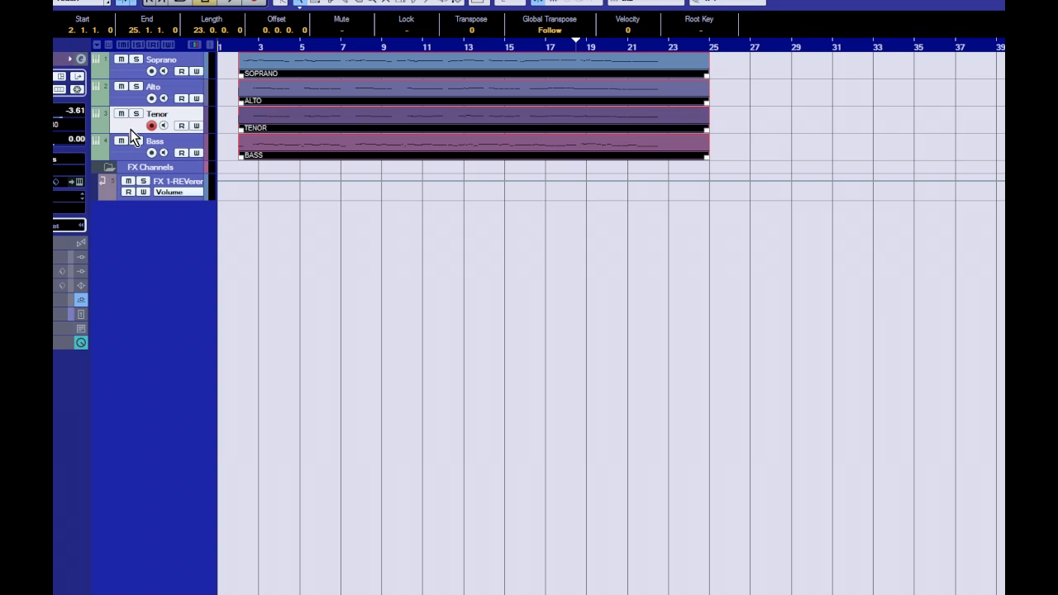
pyautogui.click(79, 181)
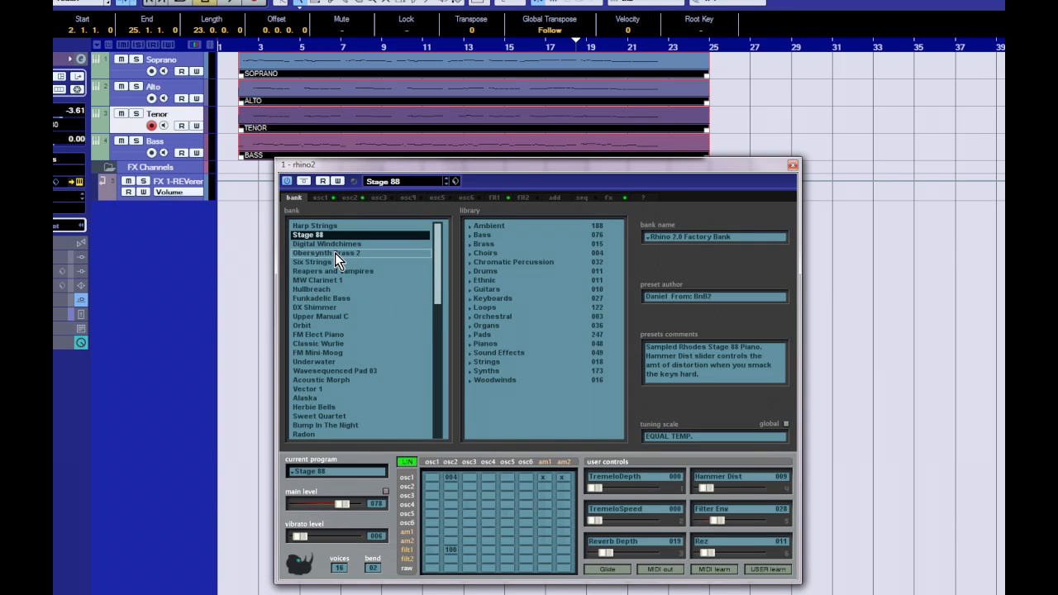
pyautogui.click(314, 235)
pyautogui.click(659, 536)
pyautogui.click(792, 168)
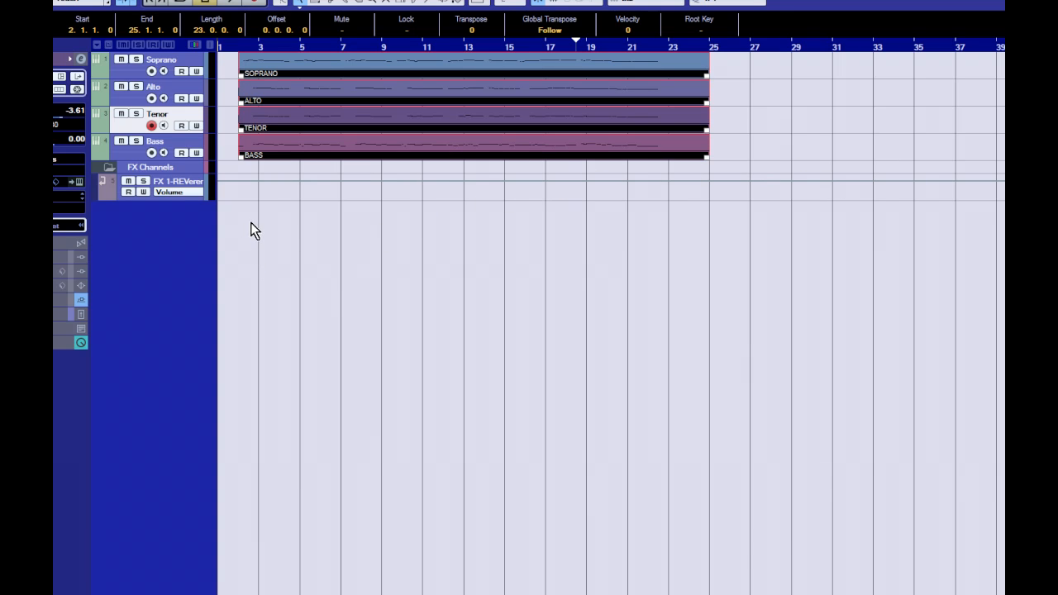
# - Select the FX 1 reverb channel and inspect its first insert effect
pyautogui.click(187, 191)
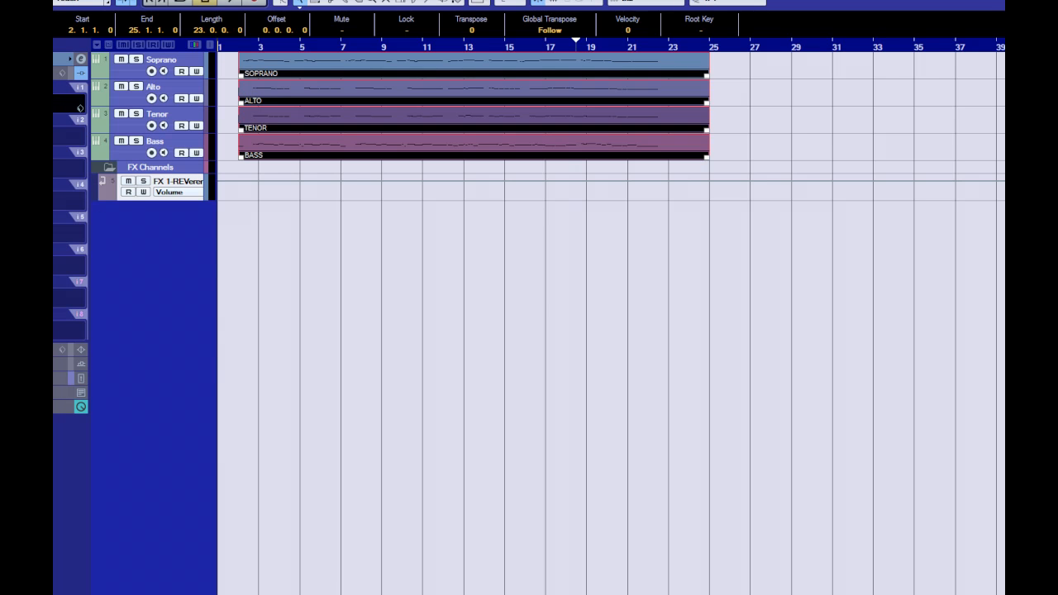
pyautogui.click(80, 109)
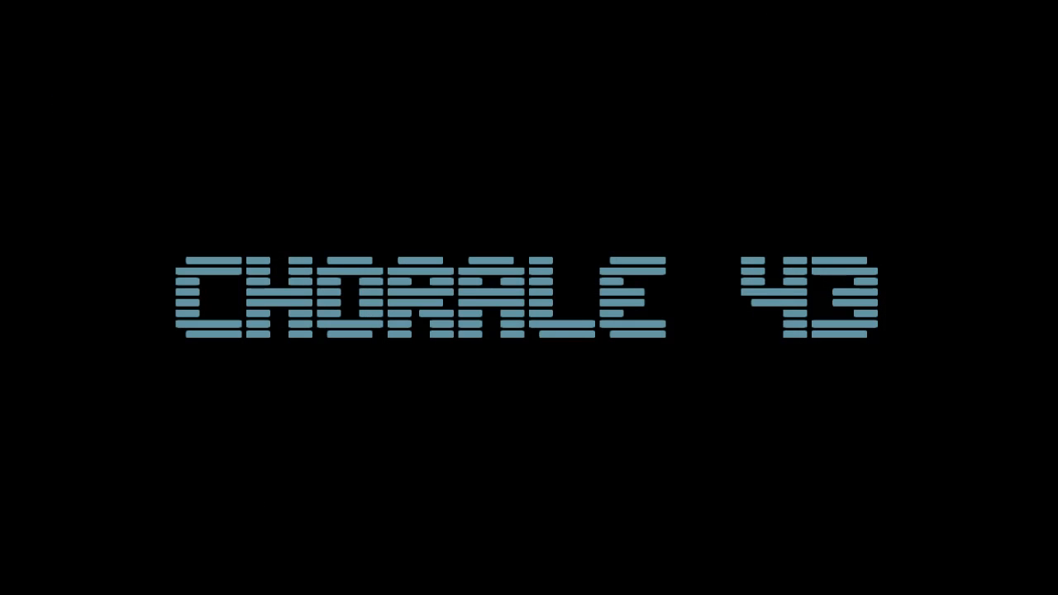